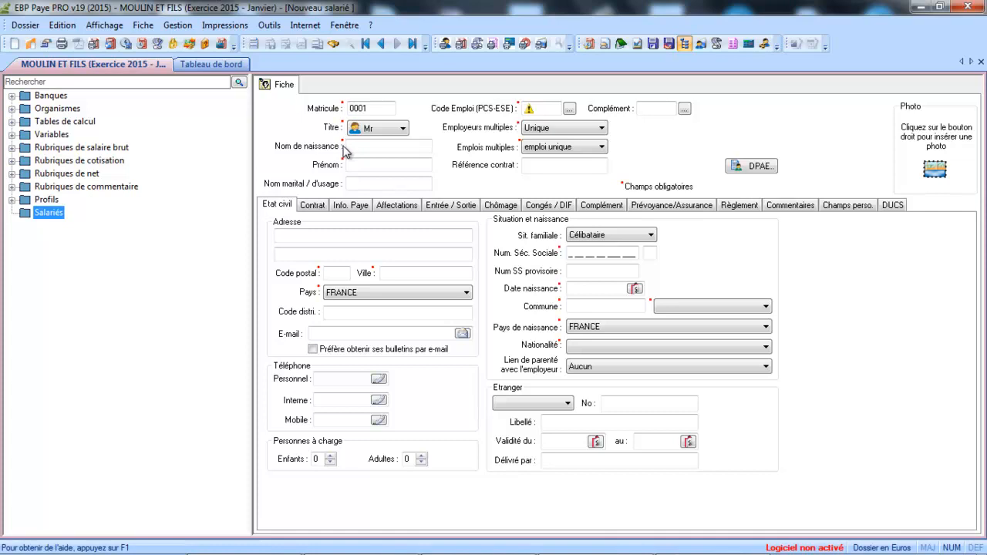
Step: Enter the employee's birth surname in capital letters and his first name in Prénom
{"action": "left_click", "coordinate": [367, 148]}
{"action": "left_click", "coordinate": [367, 148]}
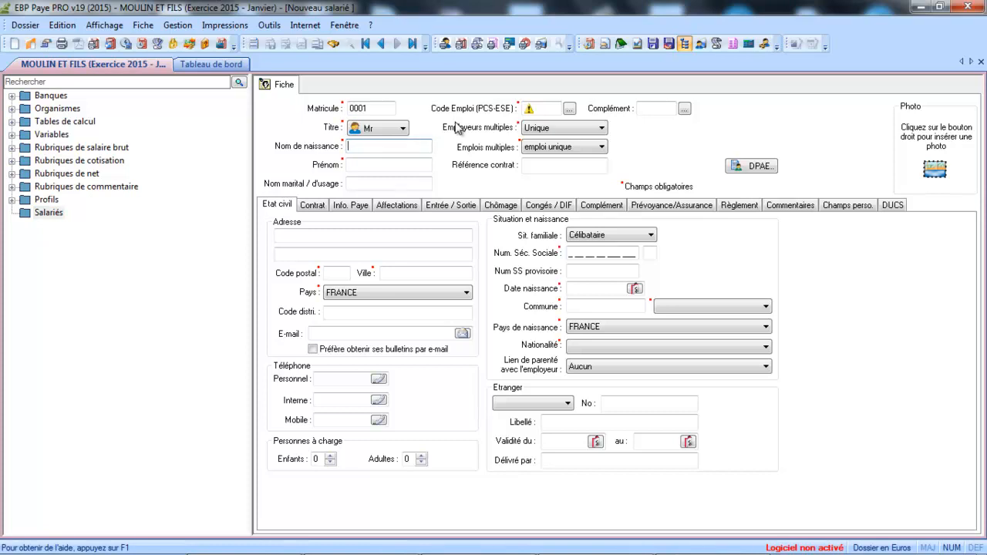
{"action": "key", "text": "Caps_Lock"}
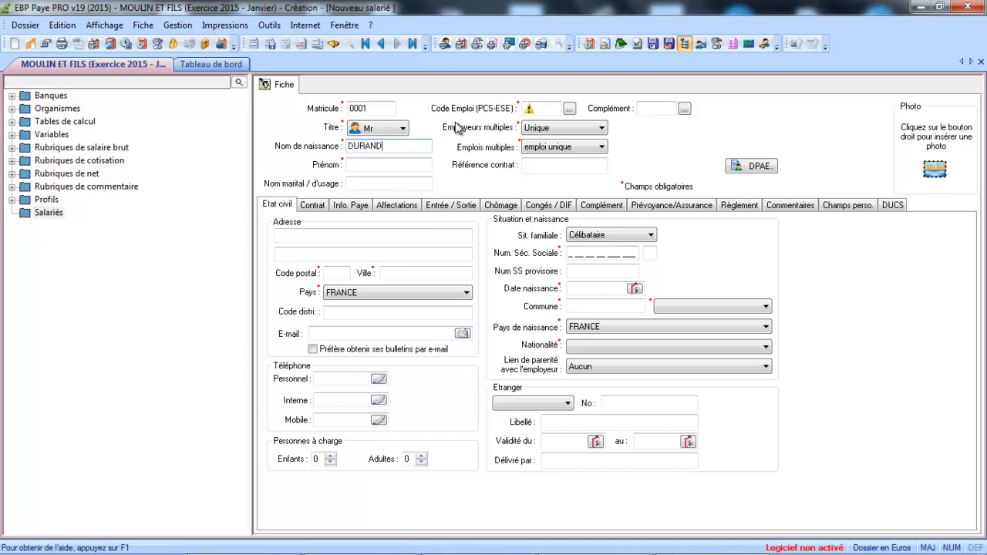
{"action": "key", "text": "Tab"}
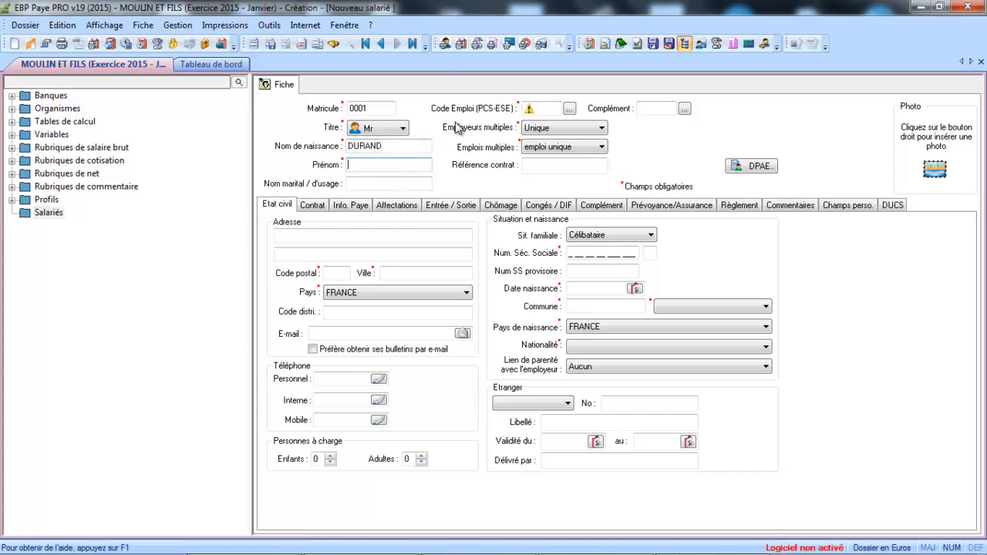
{"action": "key", "text": "Tab"}
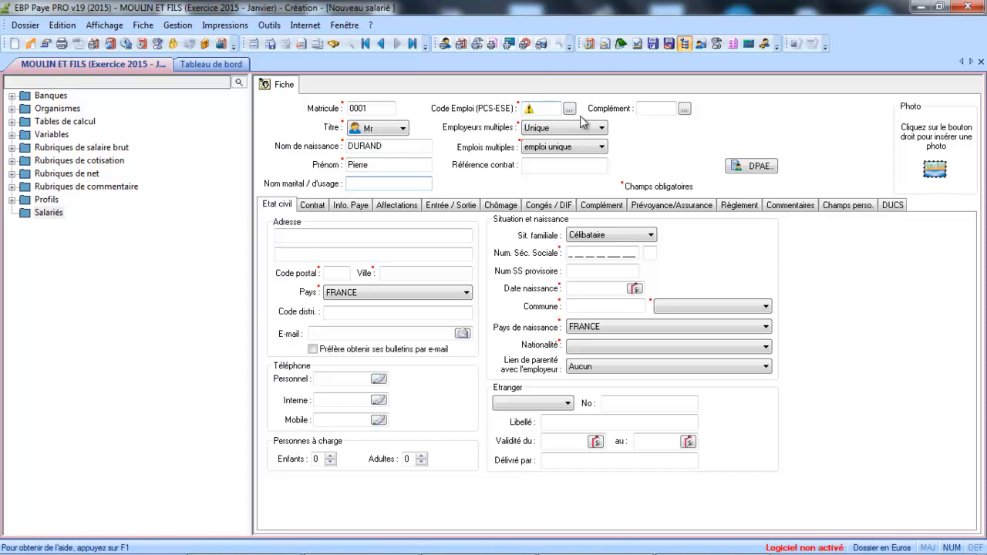
{"action": "left_click", "coordinate": [569, 109]}
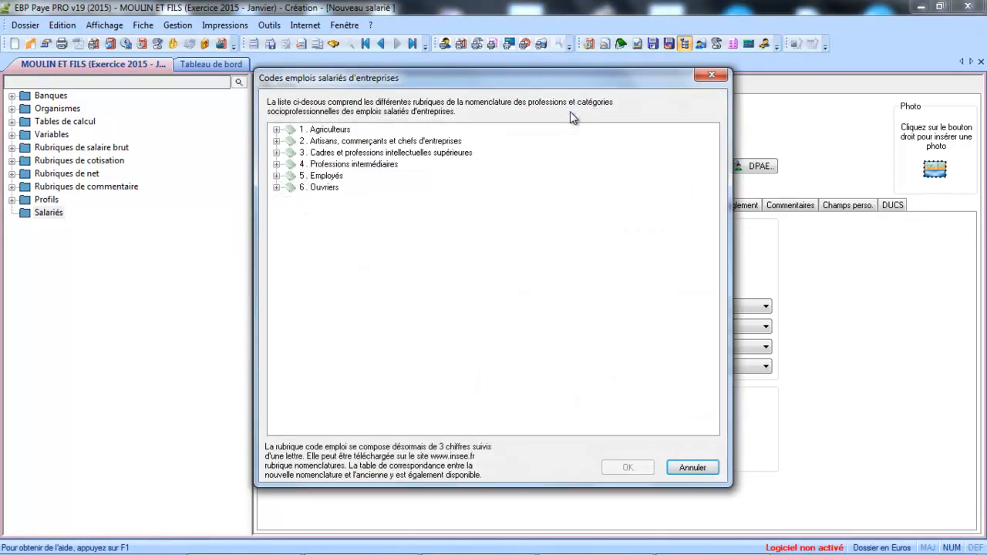
Step: Pick job code 545c under 5. Employés > 54 and confirm it
{"action": "left_click", "coordinate": [276, 176]}
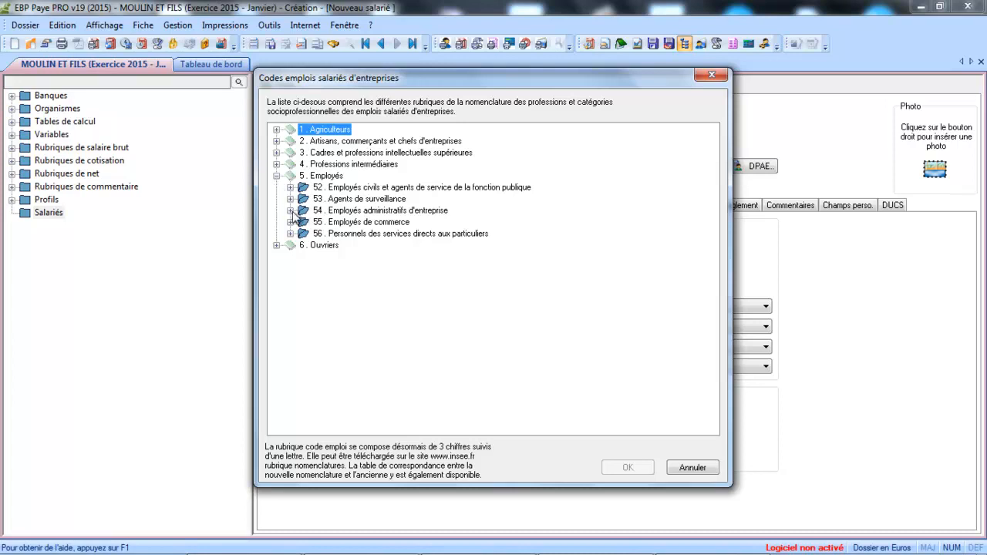
{"action": "left_click", "coordinate": [290, 211]}
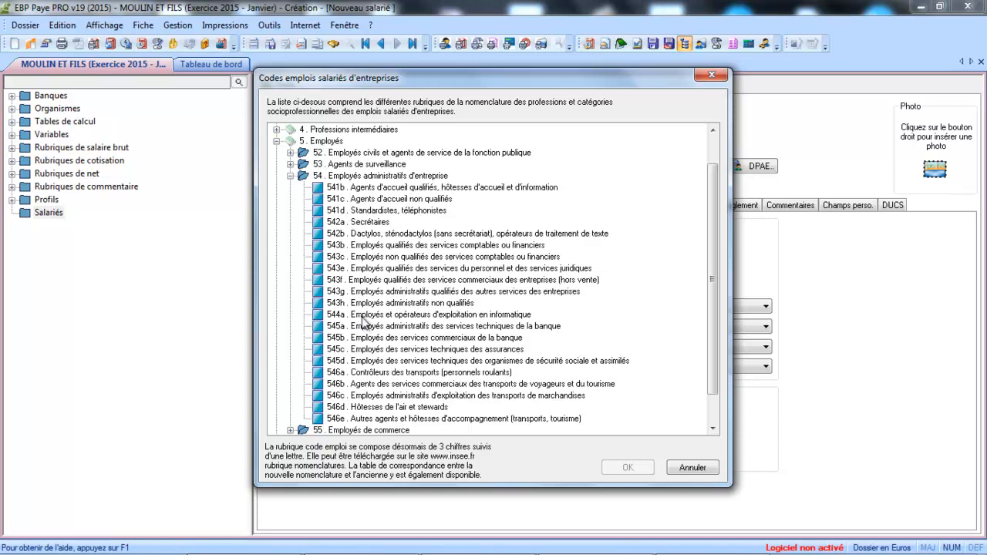
{"action": "left_click", "coordinate": [363, 351]}
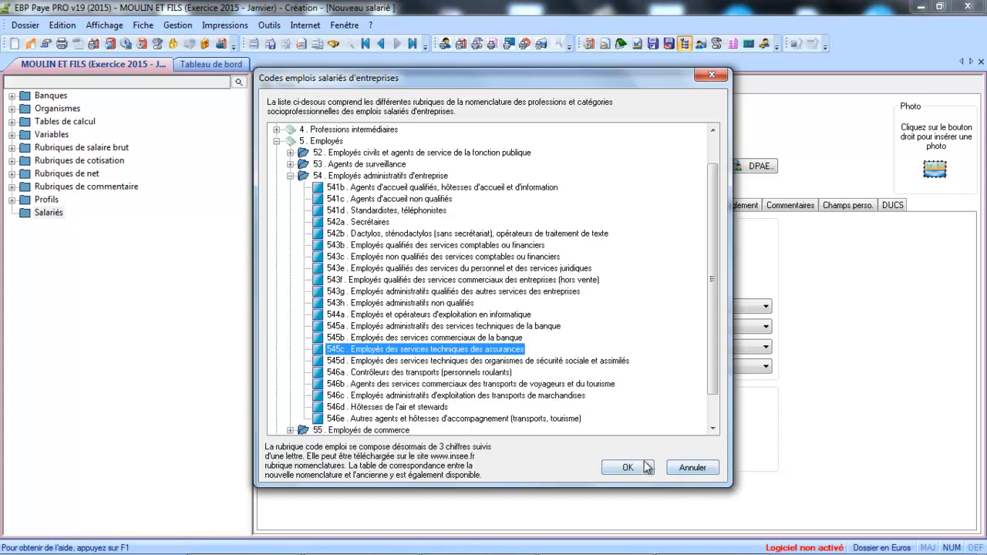
{"action": "left_click", "coordinate": [628, 468]}
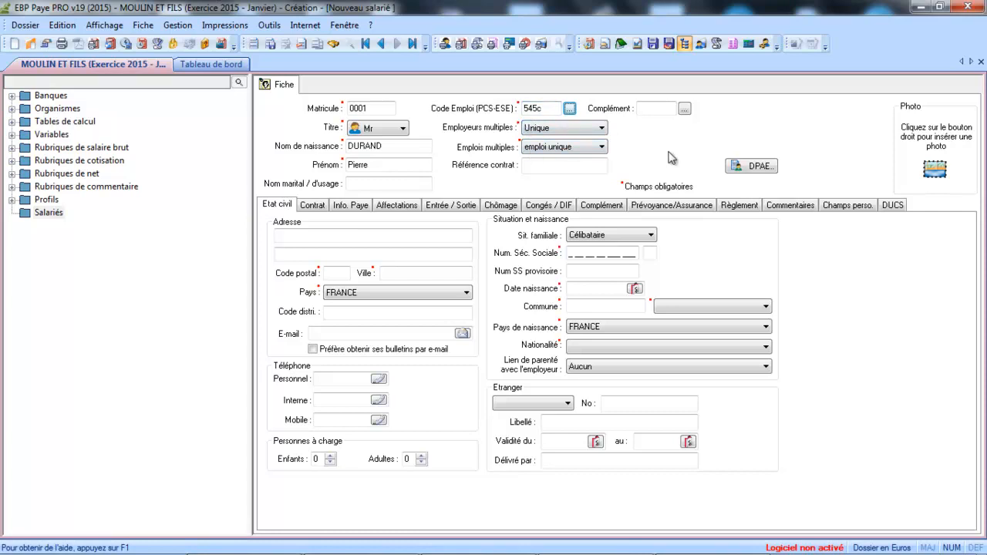
{"action": "left_click", "coordinate": [592, 133]}
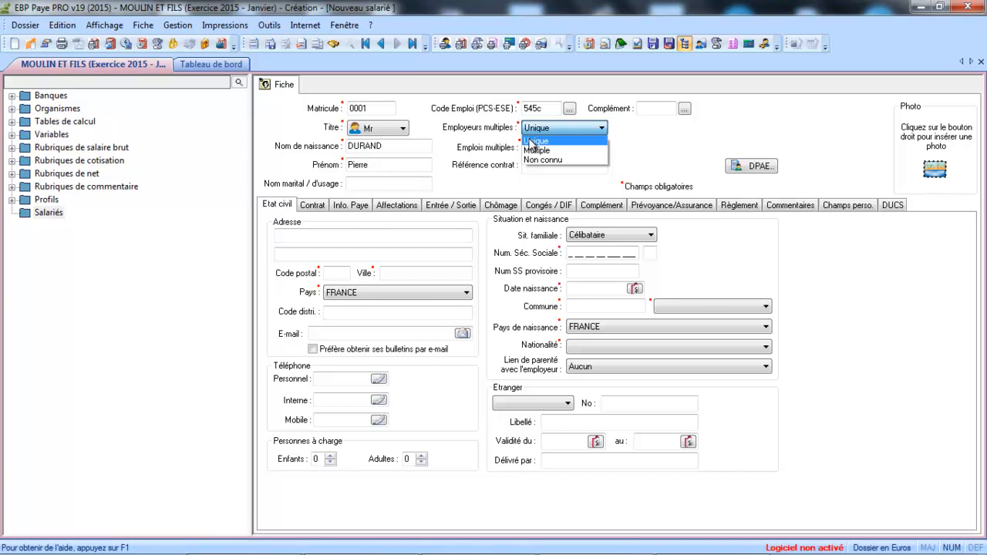
{"action": "left_click", "coordinate": [530, 141]}
{"action": "left_click", "coordinate": [547, 148]}
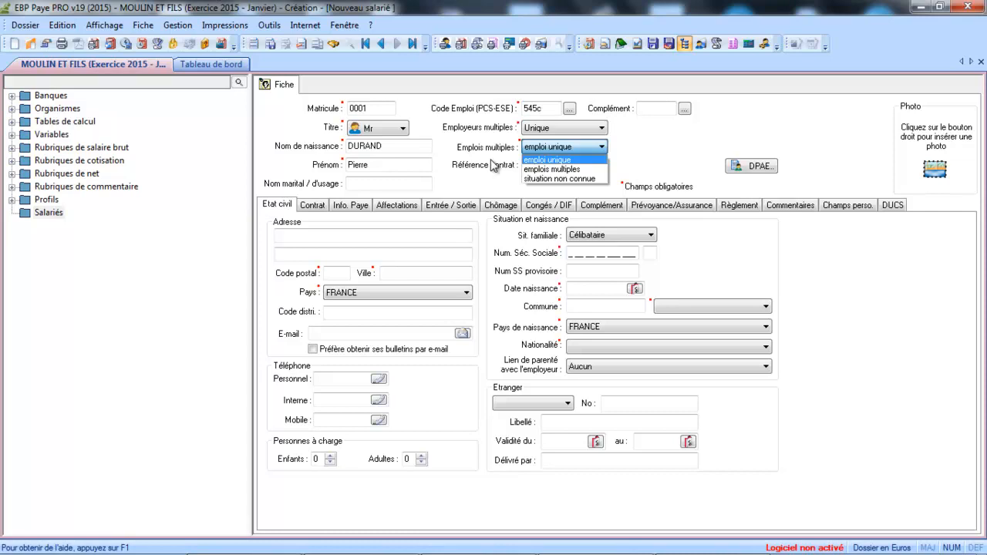
{"action": "left_click", "coordinate": [542, 162]}
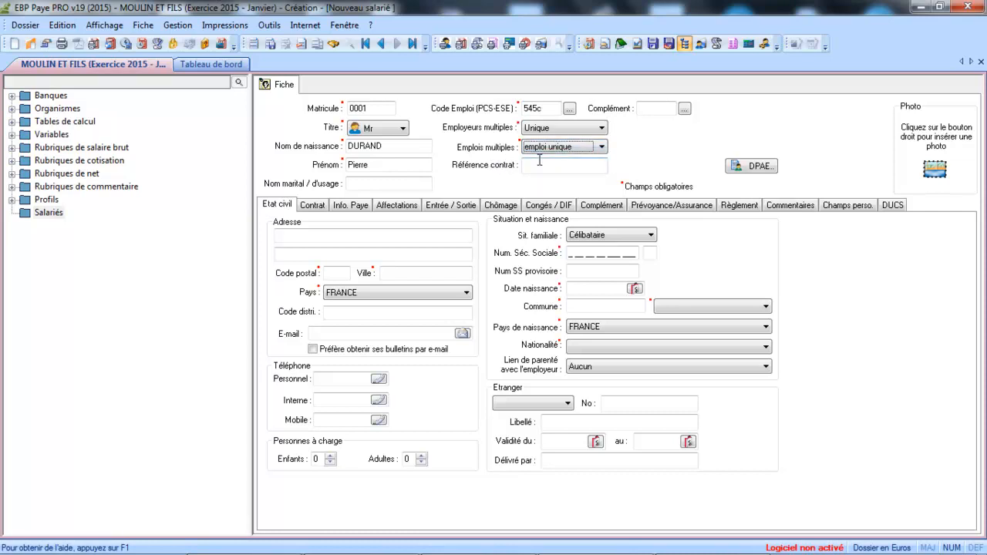
{"action": "left_click", "coordinate": [537, 165]}
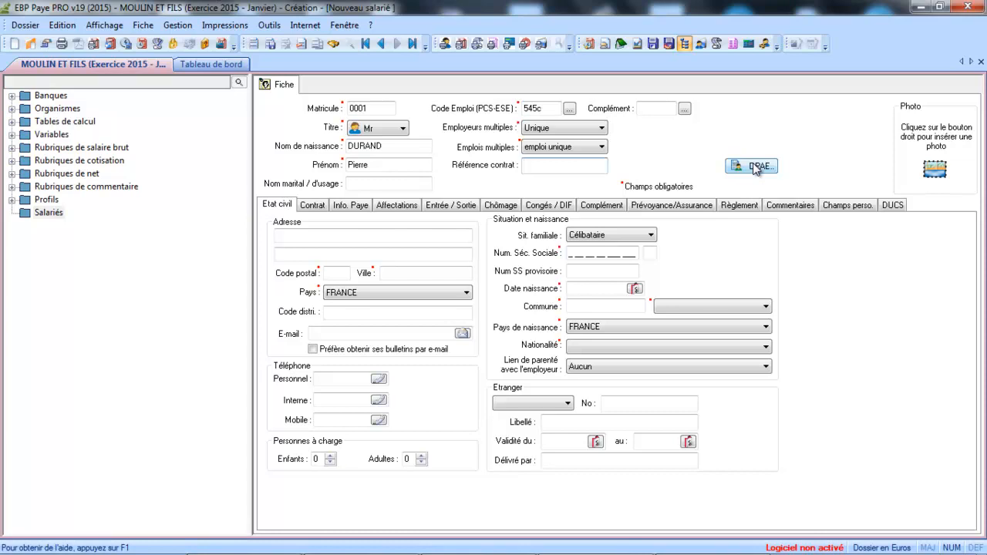
{"action": "left_click", "coordinate": [319, 238]}
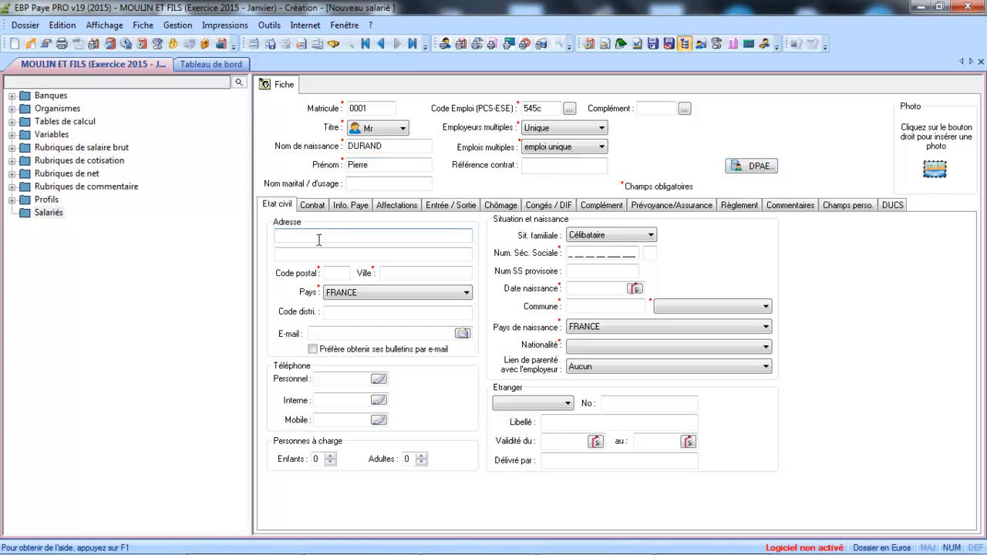
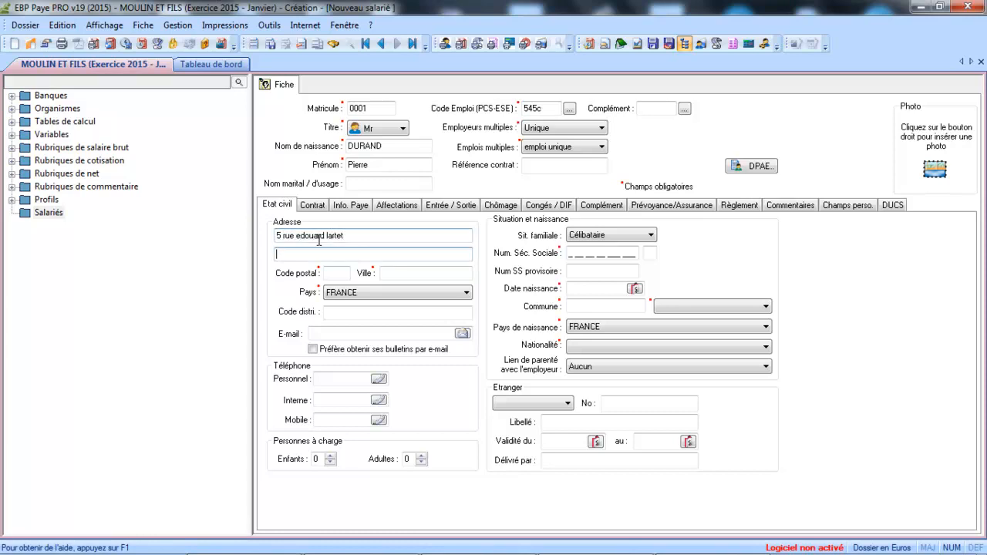
Step: Enter the employee's street address, postal code and town (Toulouse) on the Etat civil tab
{"action": "left_click", "coordinate": [333, 273]}
{"action": "type", "text": "31000"}
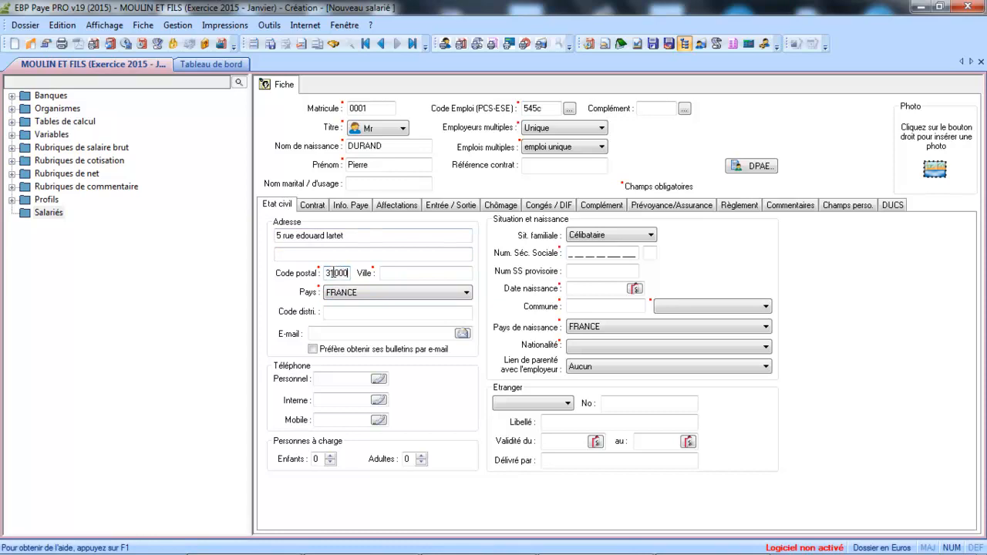
{"action": "key", "text": "Tab"}
{"action": "type", "text": "toulouse"}
{"action": "key", "text": "Tab"}
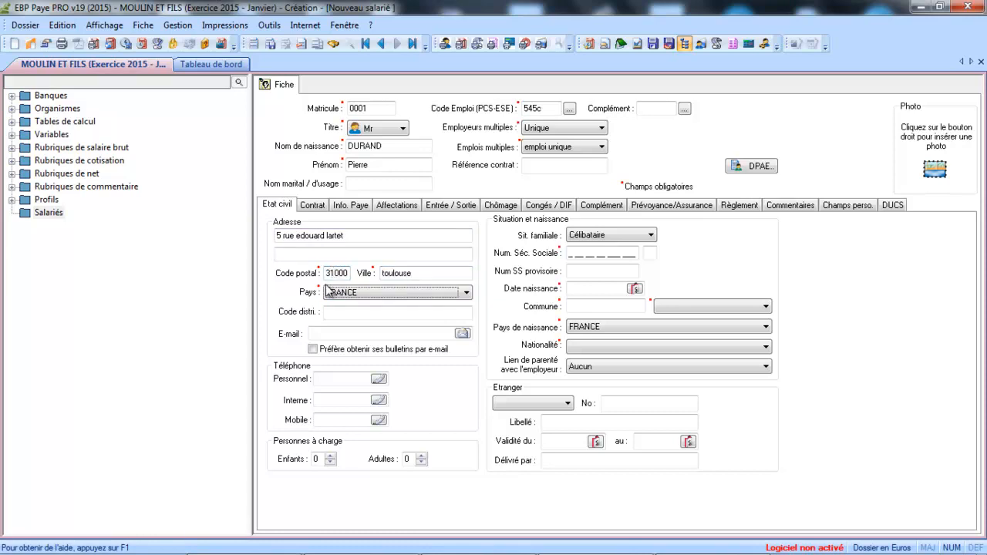
{"action": "left_click", "coordinate": [395, 333]}
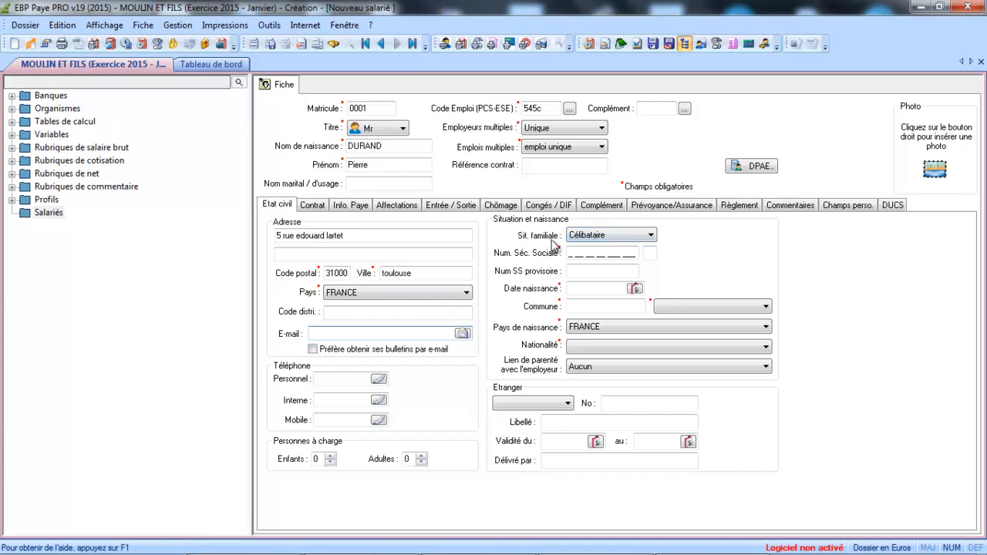
{"action": "left_click", "coordinate": [573, 288]}
{"action": "type", "text": "27/01/2015"}
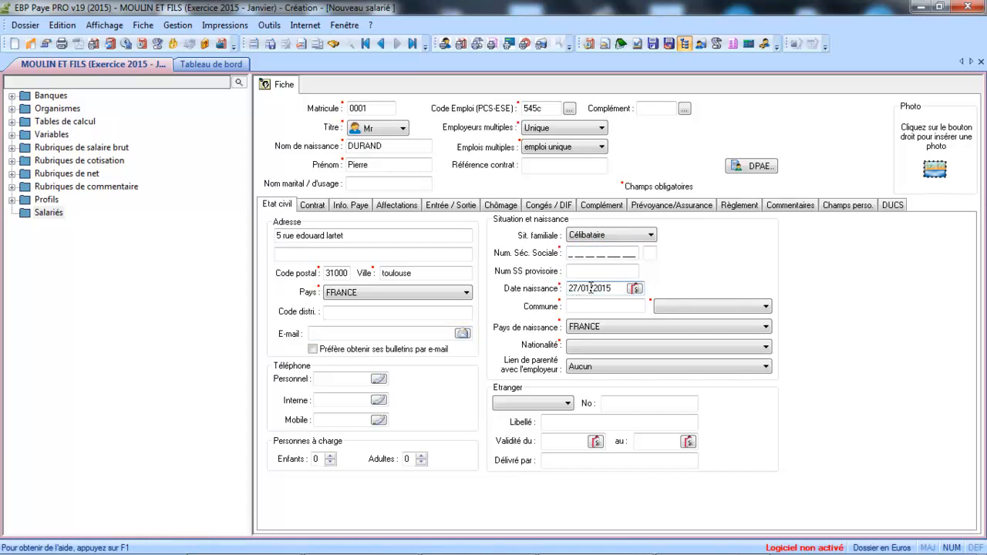
{"action": "left_click", "coordinate": [618, 288]}
{"action": "key", "text": "Left"}
{"action": "type", "text": "1970"}
{"action": "key", "text": "Tab"}
{"action": "type", "text": "toulouse"}
{"action": "left_click", "coordinate": [727, 307]}
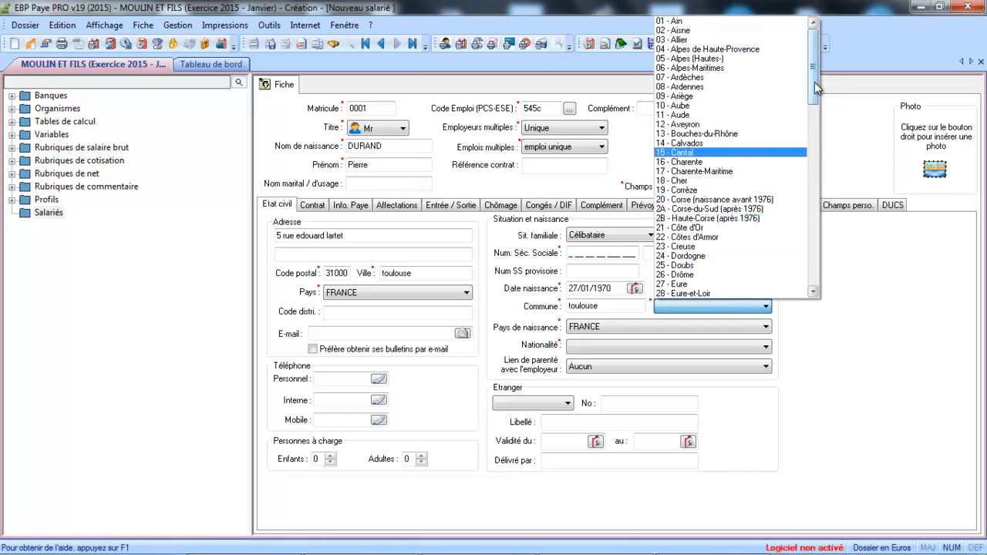
{"action": "scroll", "coordinate": [819, 90], "scroll_direction": "down", "scroll_amount": 6}
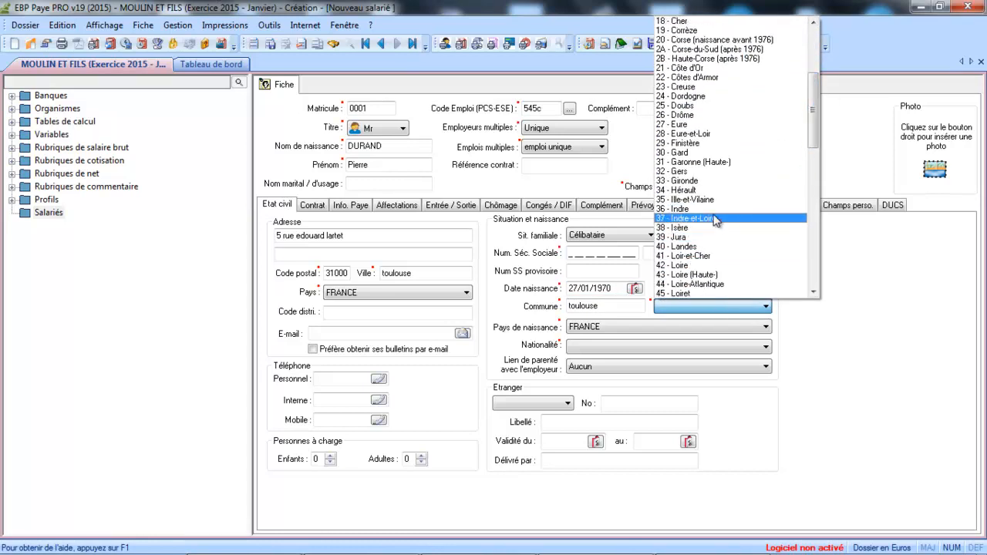
{"action": "left_click", "coordinate": [710, 163]}
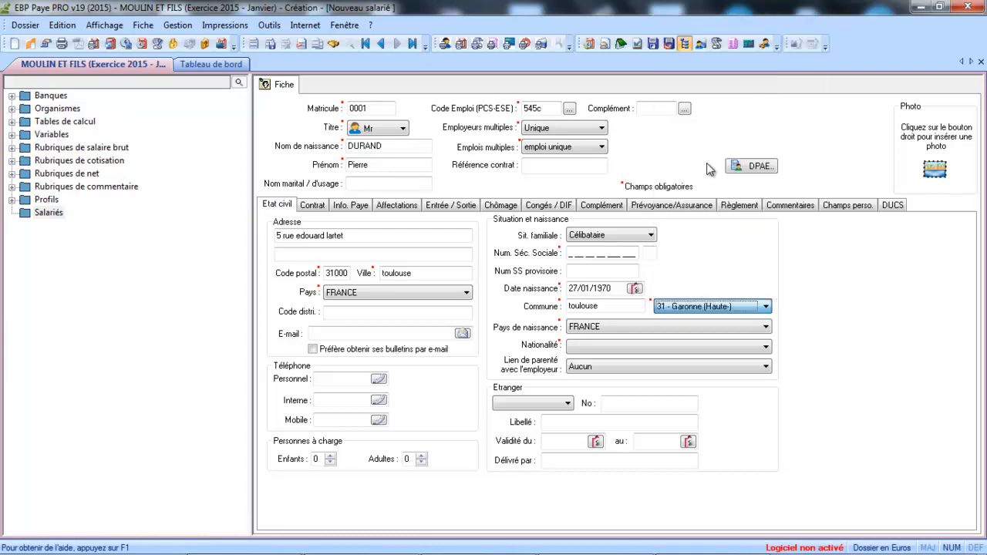
Step: Set nationality to FRANCE and keep no family relation (Aucun) to the employer
{"action": "left_click", "coordinate": [571, 351]}
{"action": "key", "text": "f"}
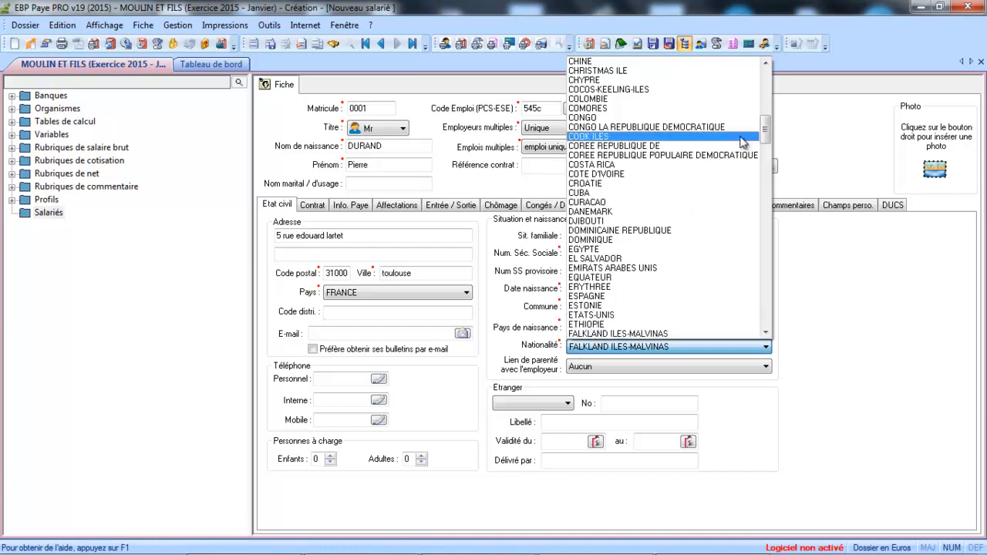
{"action": "left_click_drag", "start_coordinate": [766, 130], "coordinate": [775, 158]}
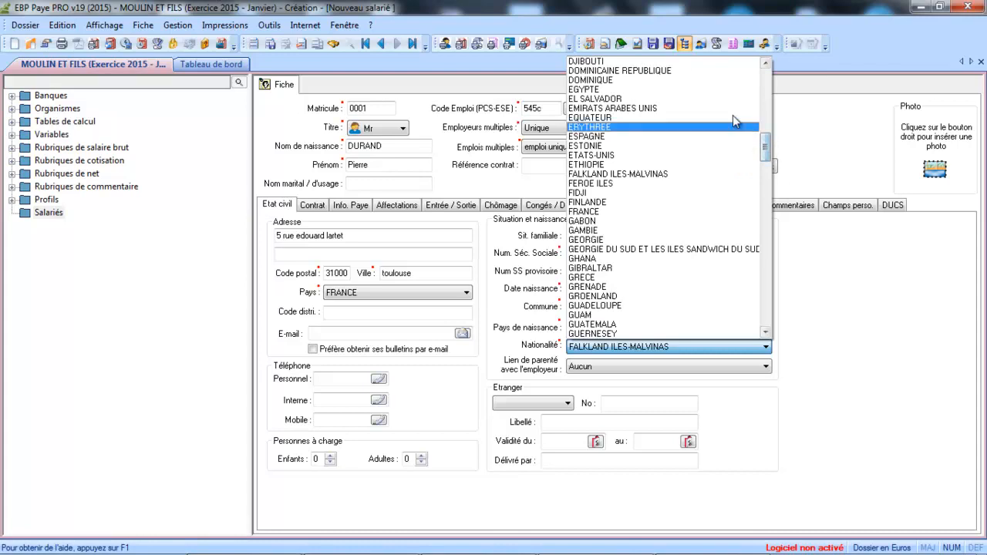
{"action": "left_click", "coordinate": [635, 212]}
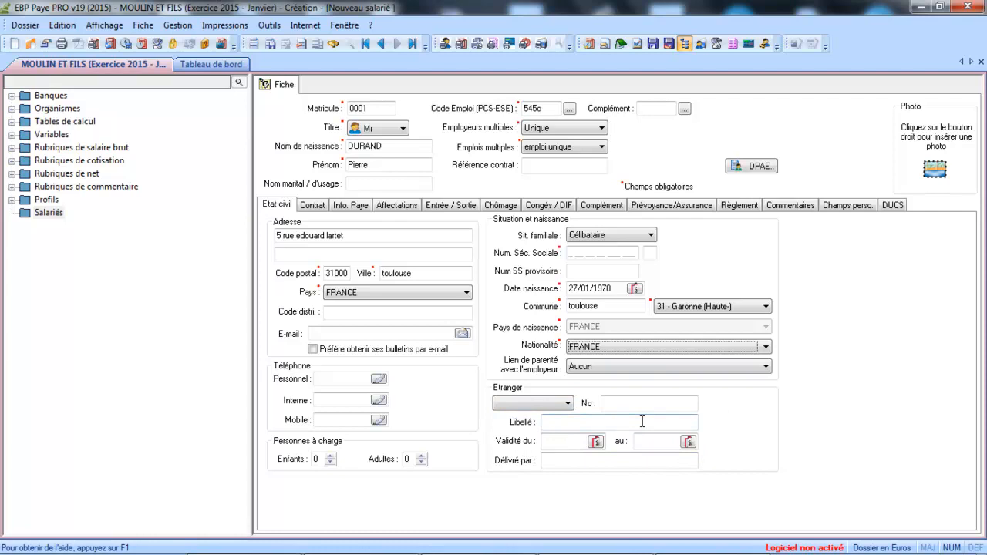
{"action": "left_click", "coordinate": [586, 370]}
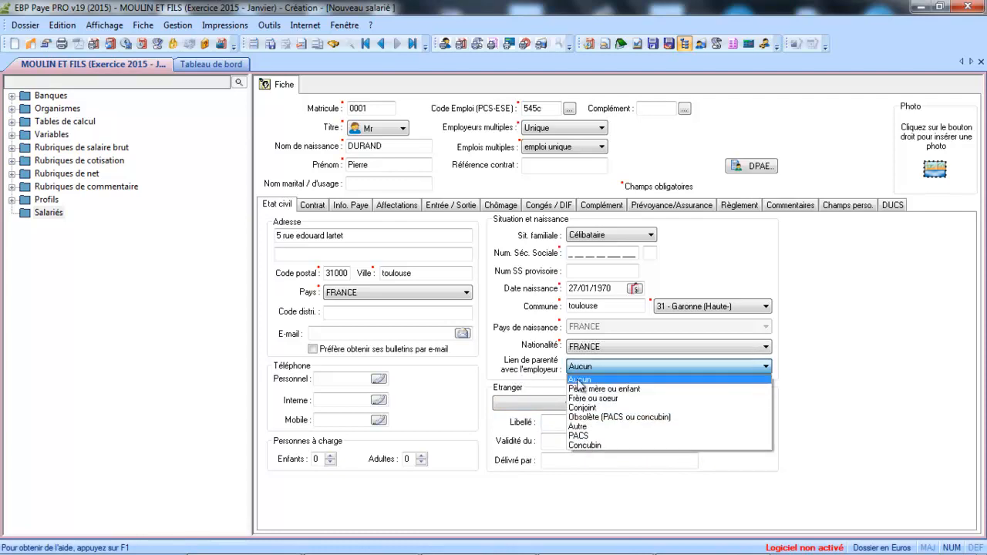
{"action": "left_click", "coordinate": [578, 381]}
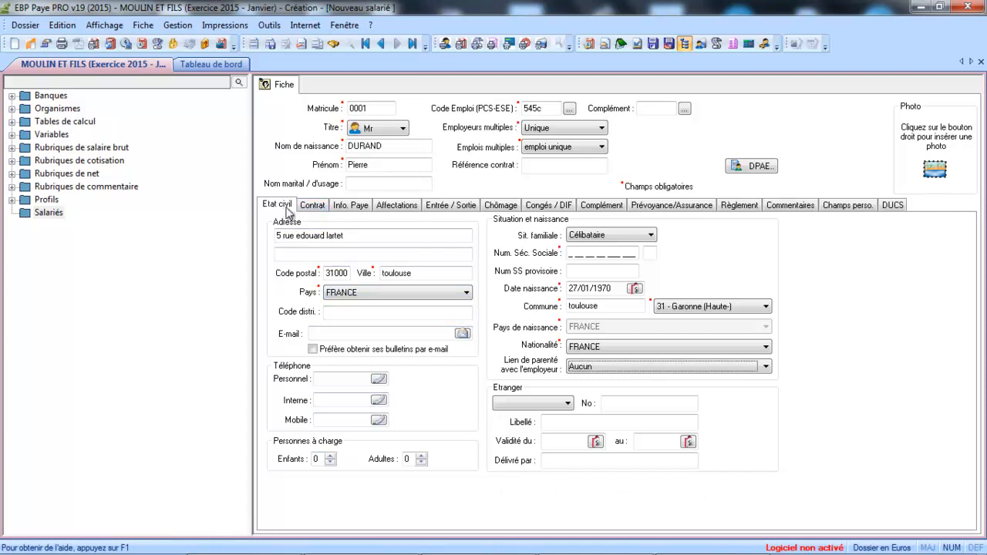
{"action": "left_click", "coordinate": [313, 206]}
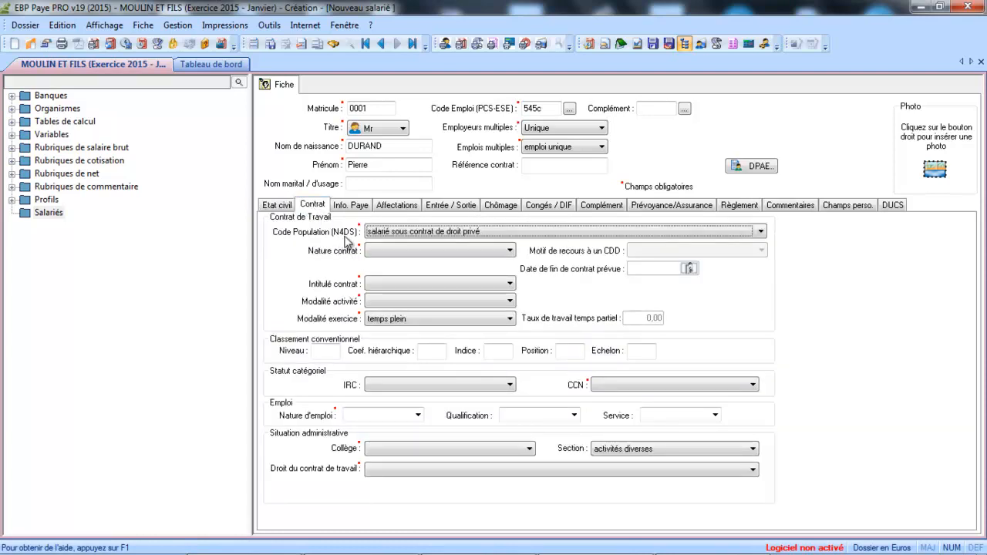
Step: Set the population code to private-law employee and the contract type to permanent
{"action": "left_click", "coordinate": [401, 233]}
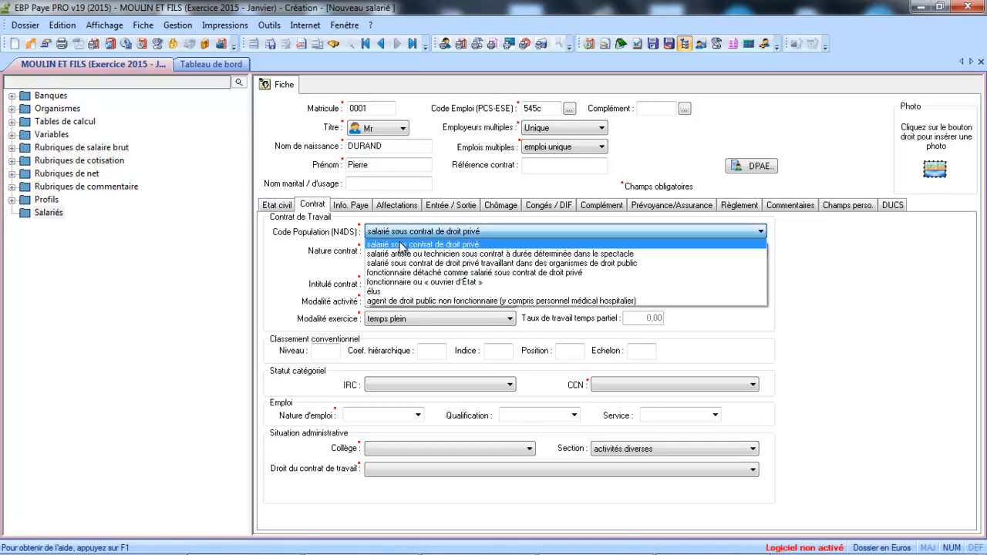
{"action": "left_click", "coordinate": [401, 246]}
{"action": "left_click", "coordinate": [405, 251]}
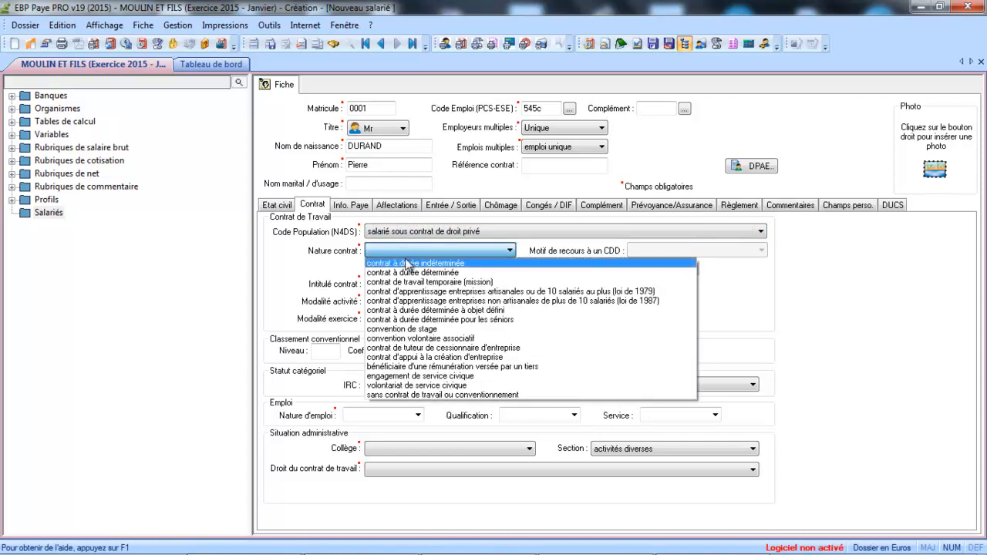
{"action": "left_click", "coordinate": [408, 264]}
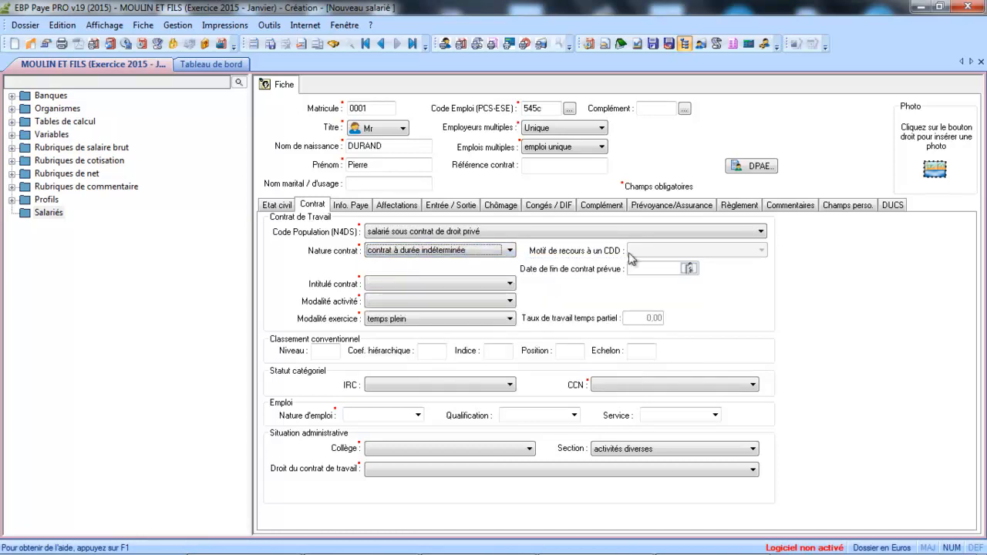
Step: Choose Autres contrats as contract title, salarié non concerné activity mode, and keep temps plein
{"action": "left_click", "coordinate": [510, 284]}
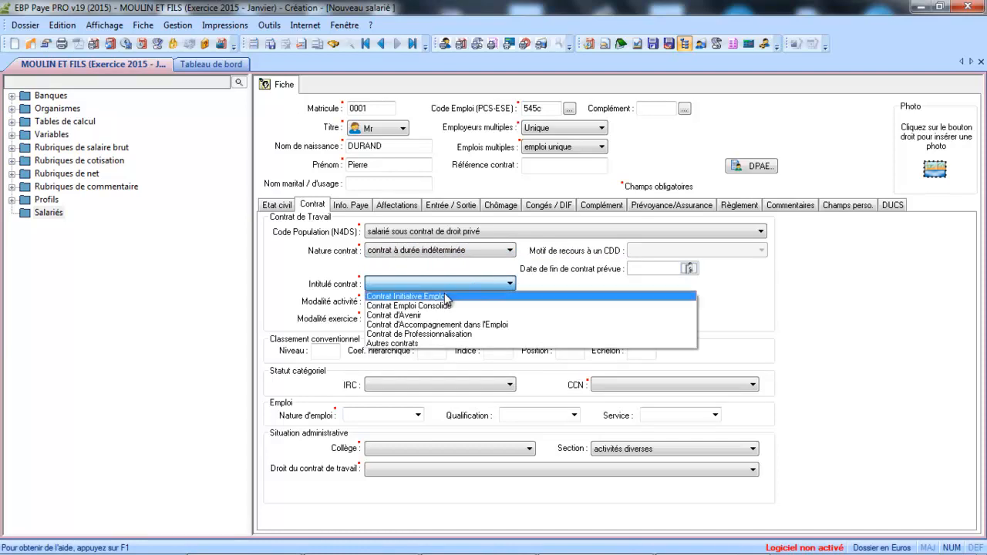
{"action": "left_click", "coordinate": [422, 344]}
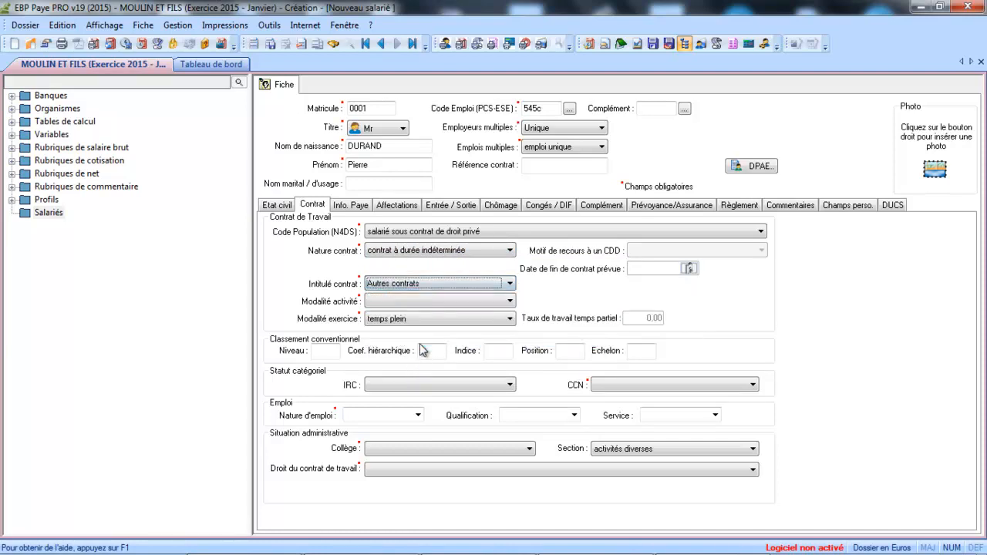
{"action": "left_click", "coordinate": [426, 302]}
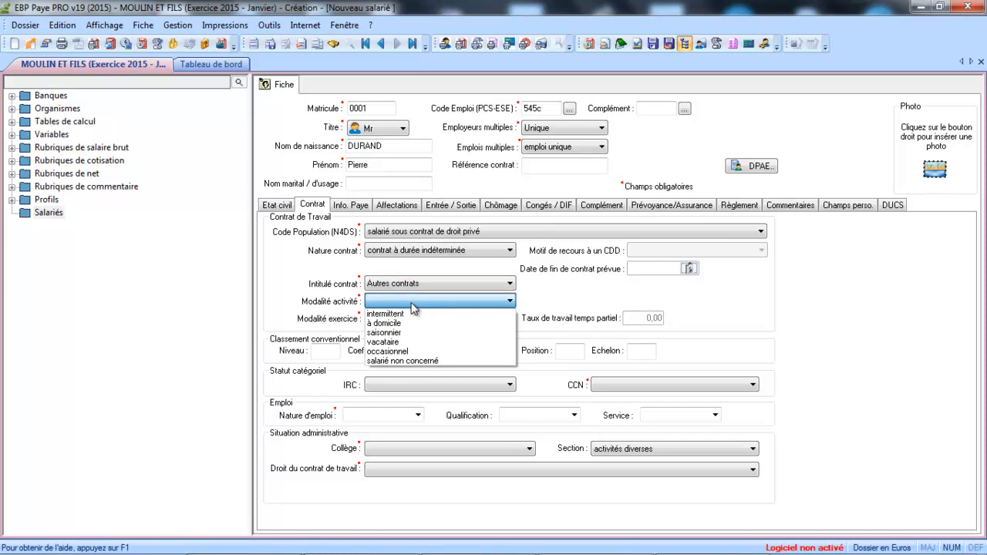
{"action": "left_click", "coordinate": [416, 361]}
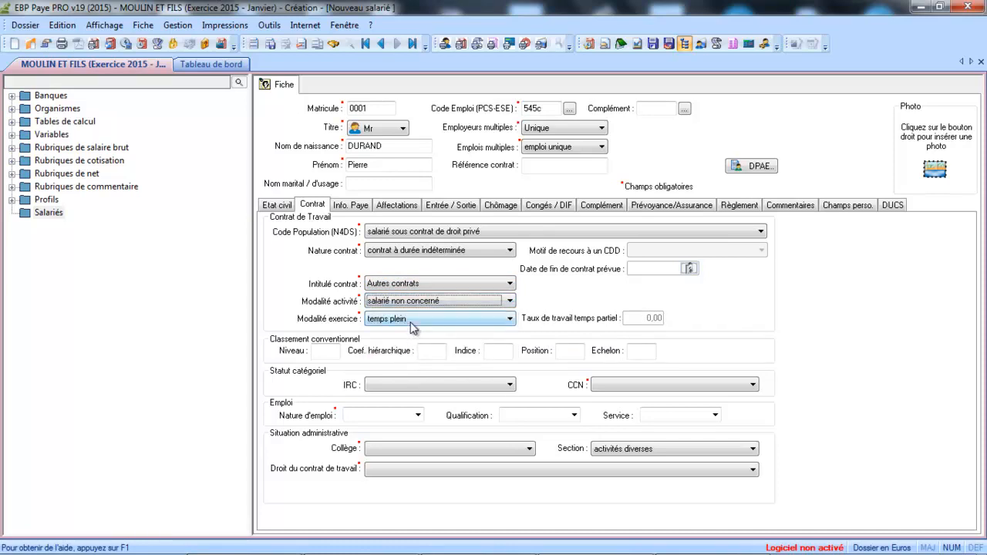
{"action": "left_click", "coordinate": [411, 321]}
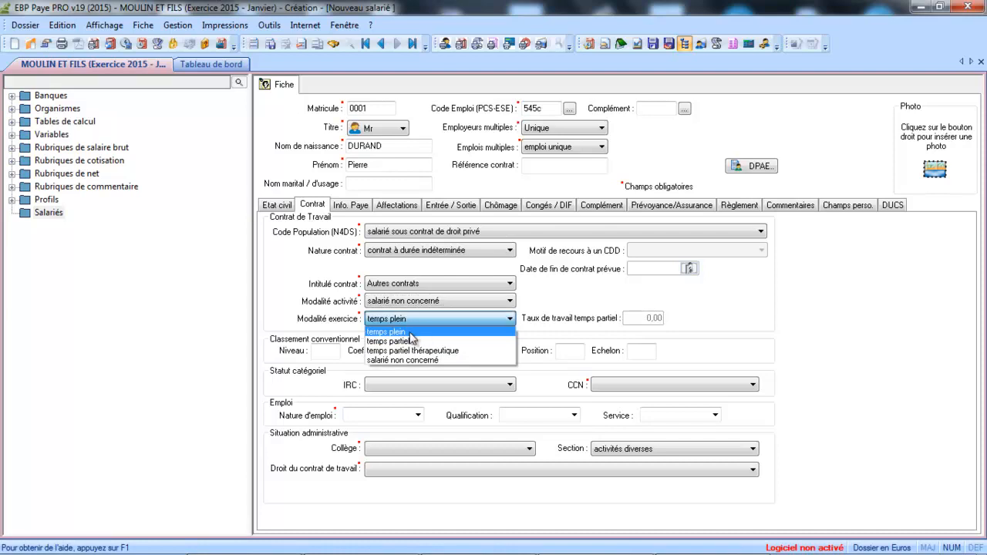
{"action": "left_click", "coordinate": [411, 333]}
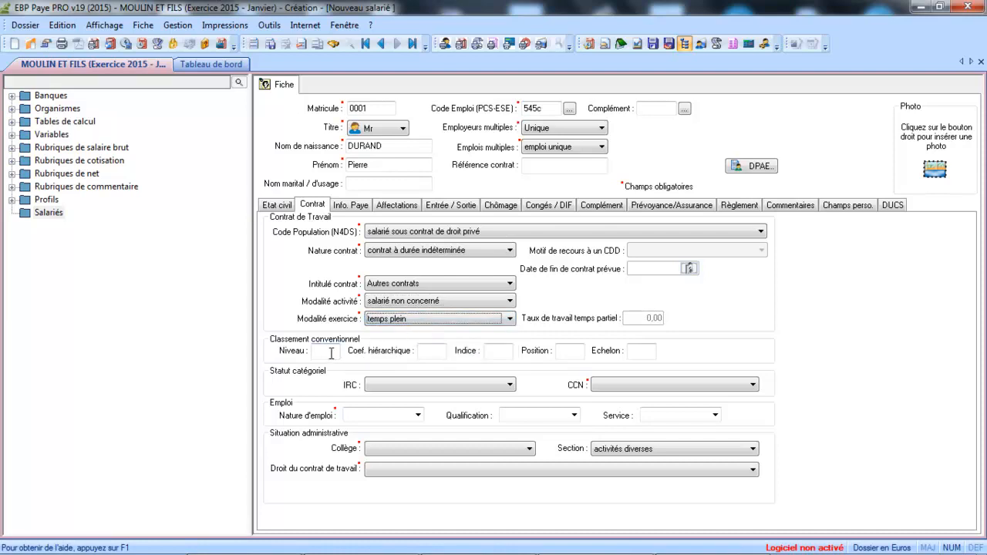
{"action": "left_click", "coordinate": [331, 353]}
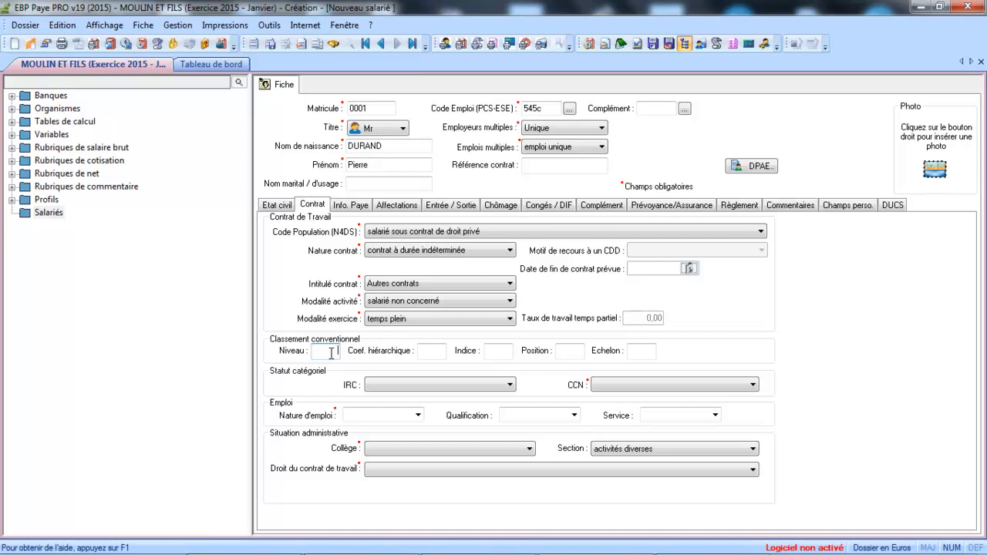
Step: Enter coefficient 200, IRC status Non cadre and CCN category employé administratif d'entreprise
{"action": "left_click", "coordinate": [429, 349]}
{"action": "type", "text": "200"}
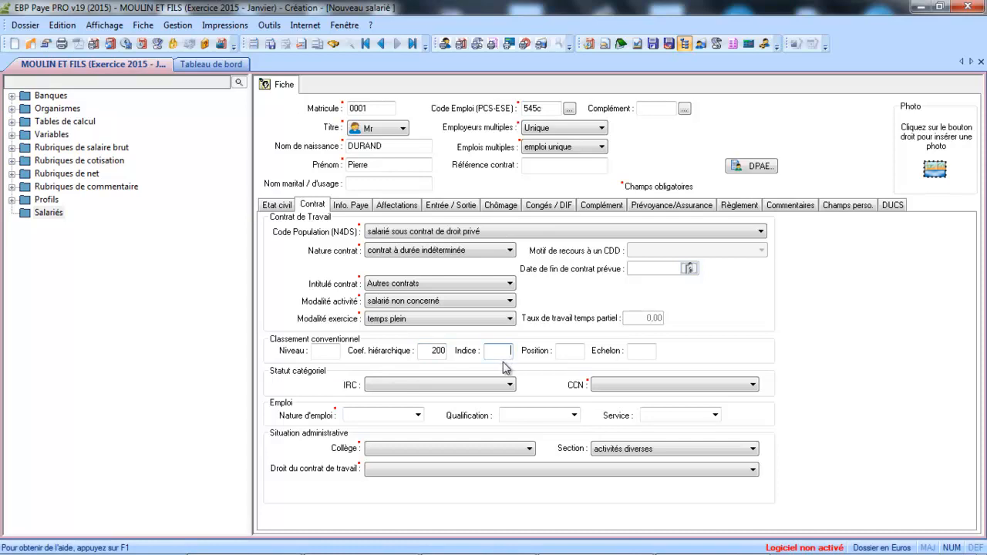
{"action": "left_click", "coordinate": [478, 384]}
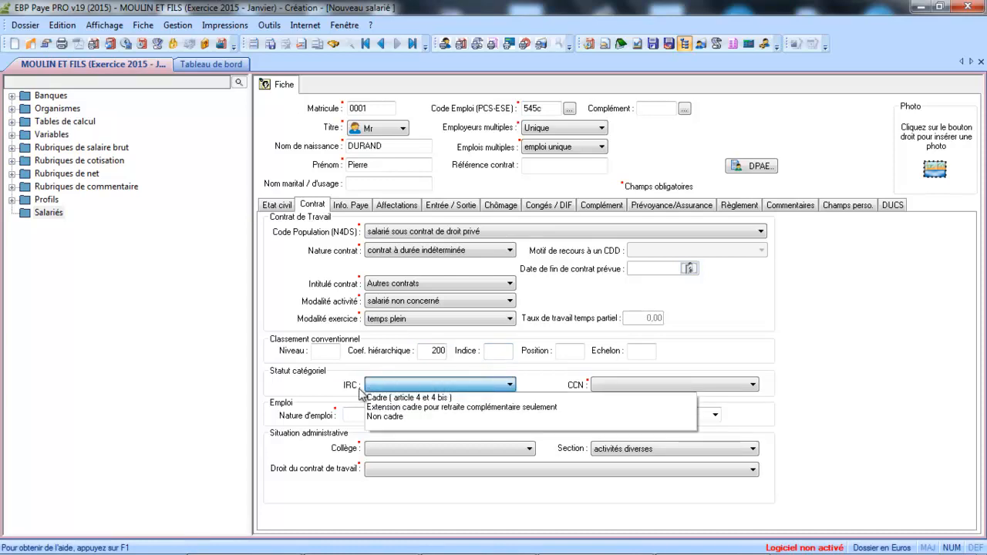
{"action": "left_click", "coordinate": [385, 417]}
{"action": "left_click", "coordinate": [670, 388]}
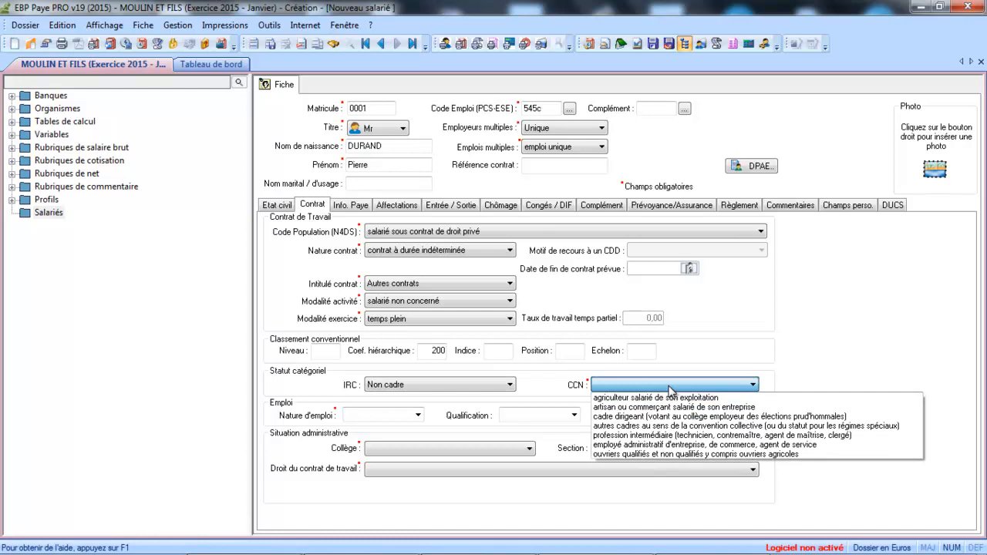
{"action": "left_click", "coordinate": [661, 445]}
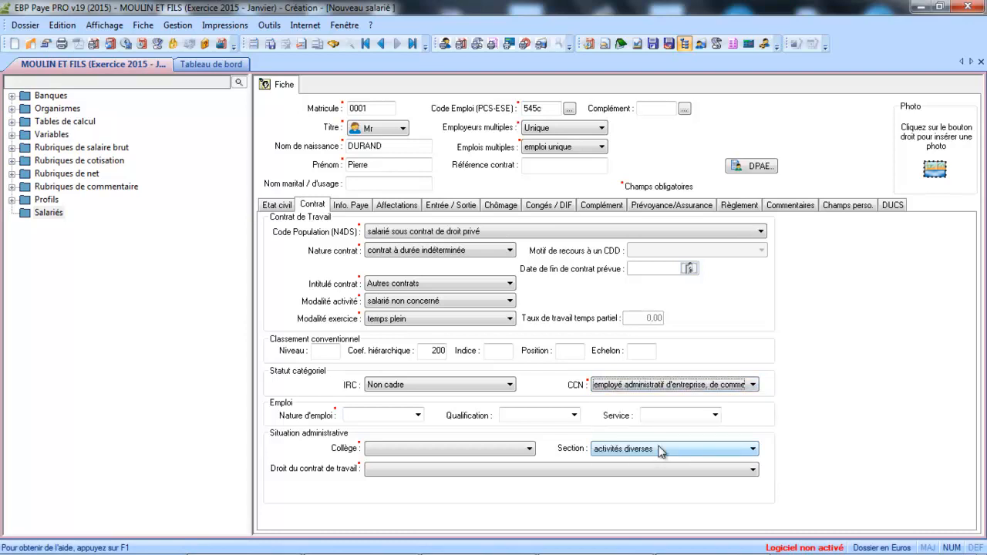
{"action": "left_click", "coordinate": [406, 414]}
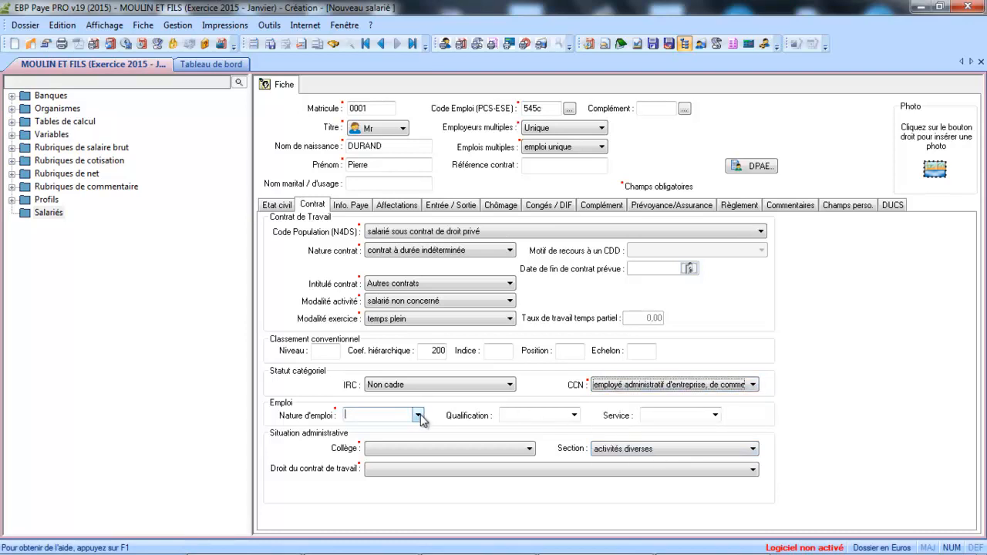
Step: Set nature of employment to Comptable and qualification to Employé qualifié
{"action": "left_click", "coordinate": [419, 416]}
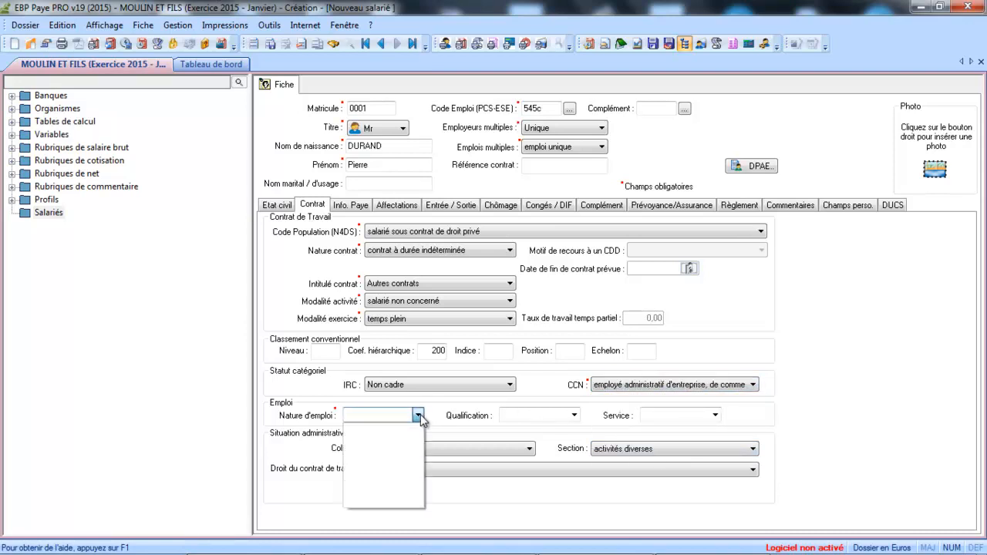
{"action": "type", "text": "Comptable"}
{"action": "key", "text": "Tab"}
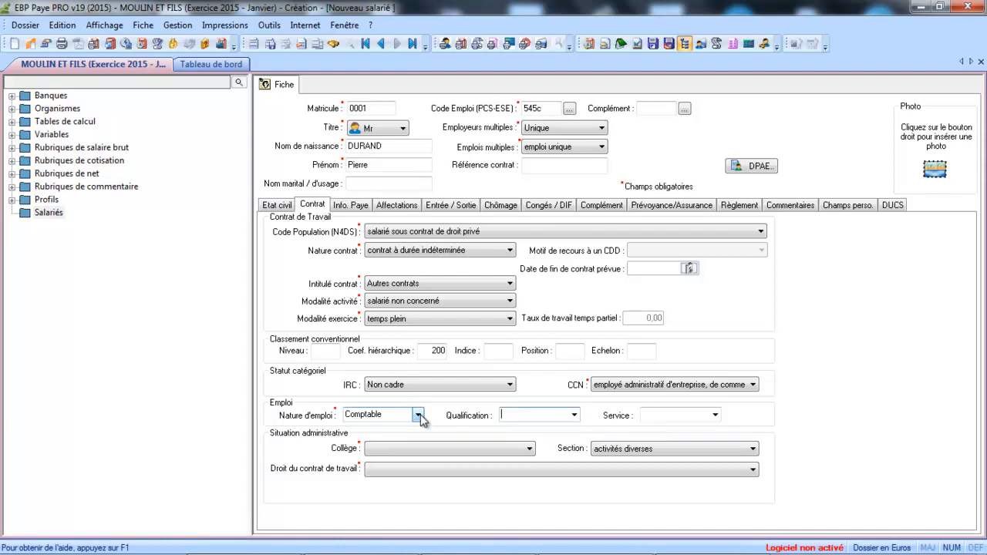
{"action": "left_click", "coordinate": [417, 416]}
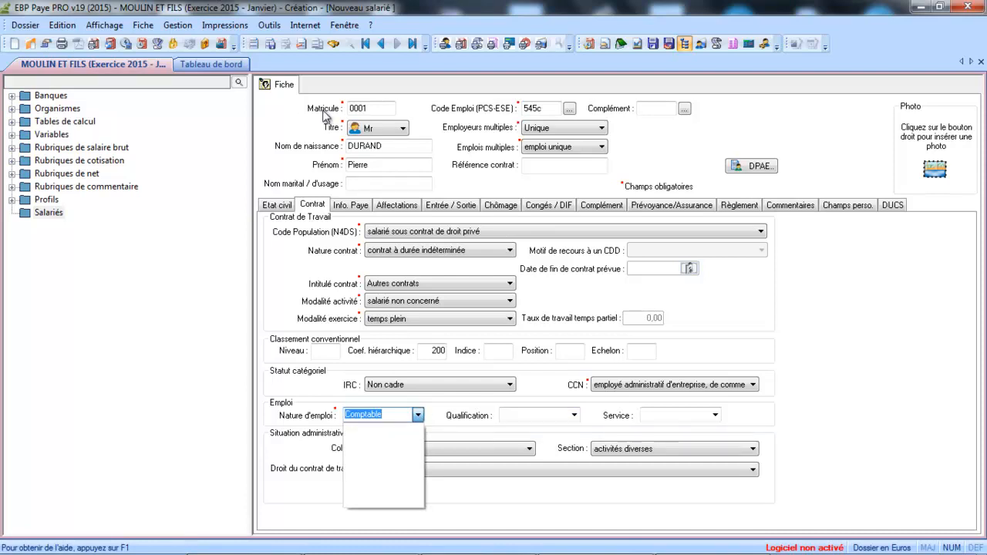
{"action": "left_click", "coordinate": [574, 416]}
{"action": "left_click", "coordinate": [574, 416]}
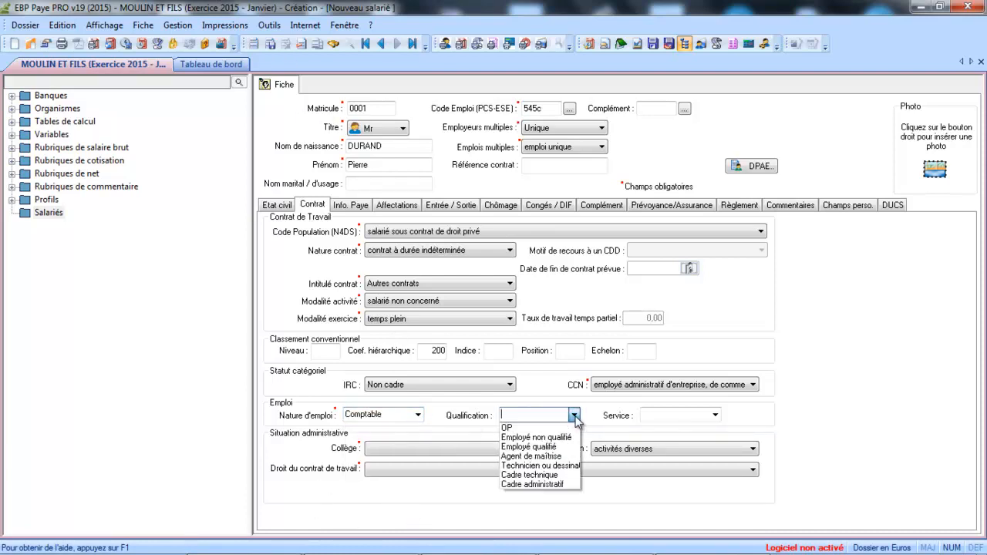
{"action": "left_click", "coordinate": [531, 447]}
Step: Leave the service empty, set collège salarié and French private-law employment contract
{"action": "left_click", "coordinate": [715, 415]}
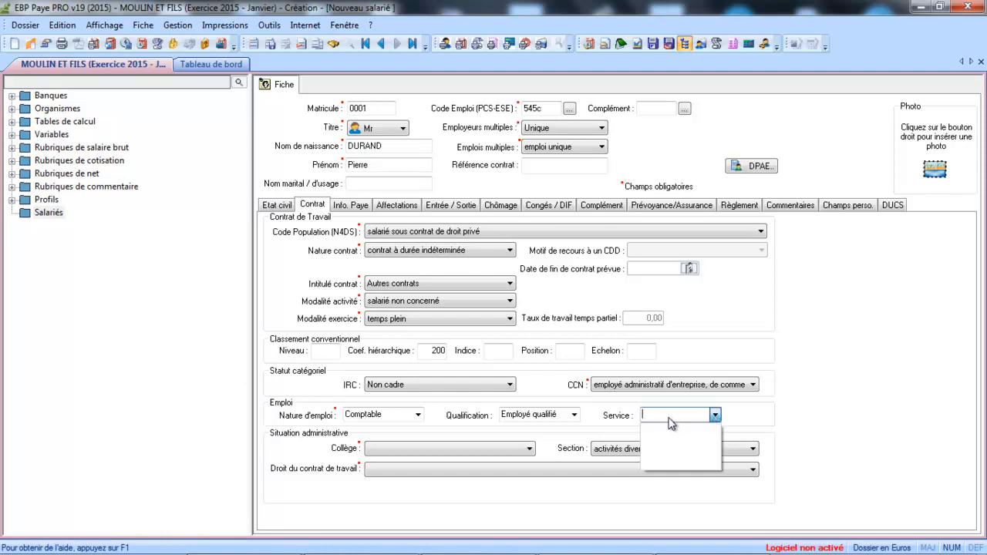
{"action": "left_click", "coordinate": [611, 421]}
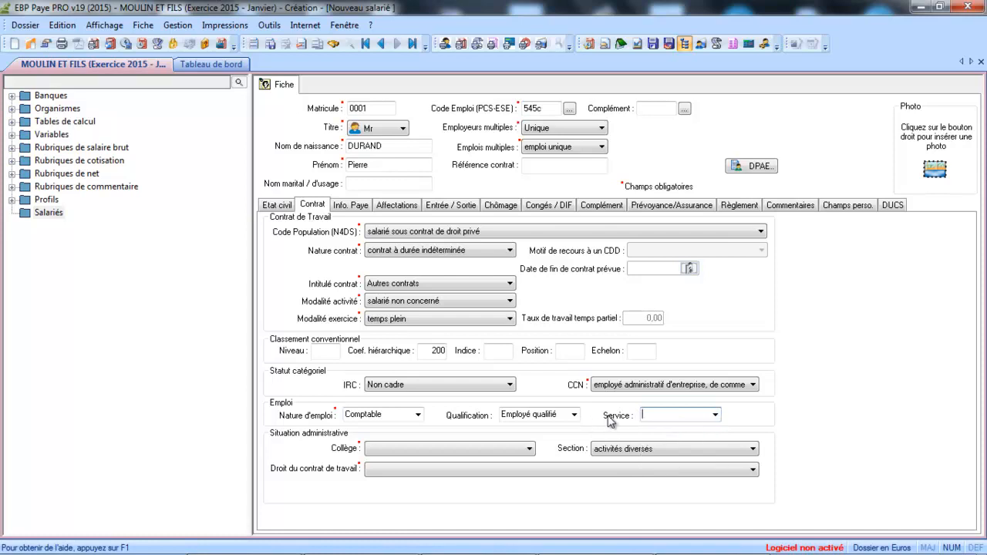
{"action": "left_click", "coordinate": [526, 451]}
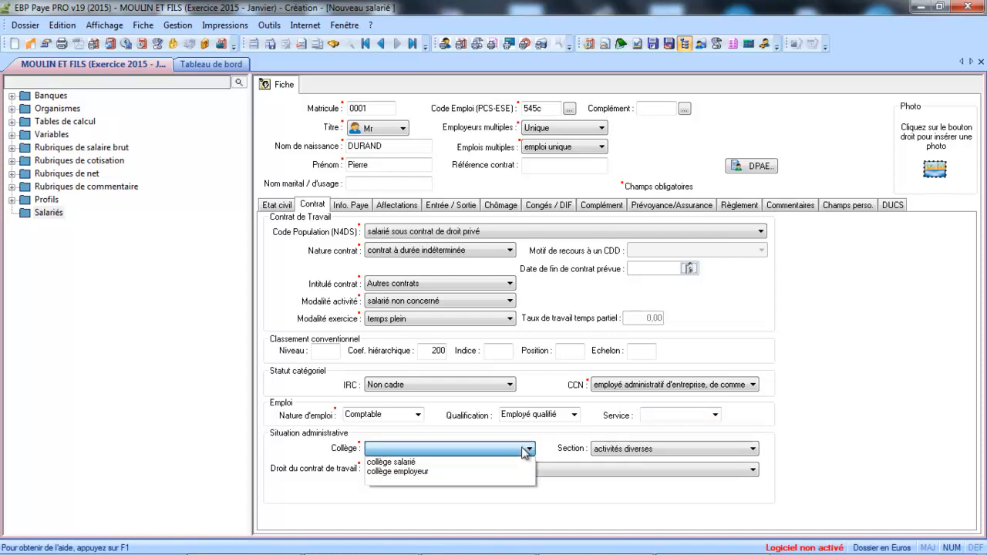
{"action": "left_click", "coordinate": [499, 463]}
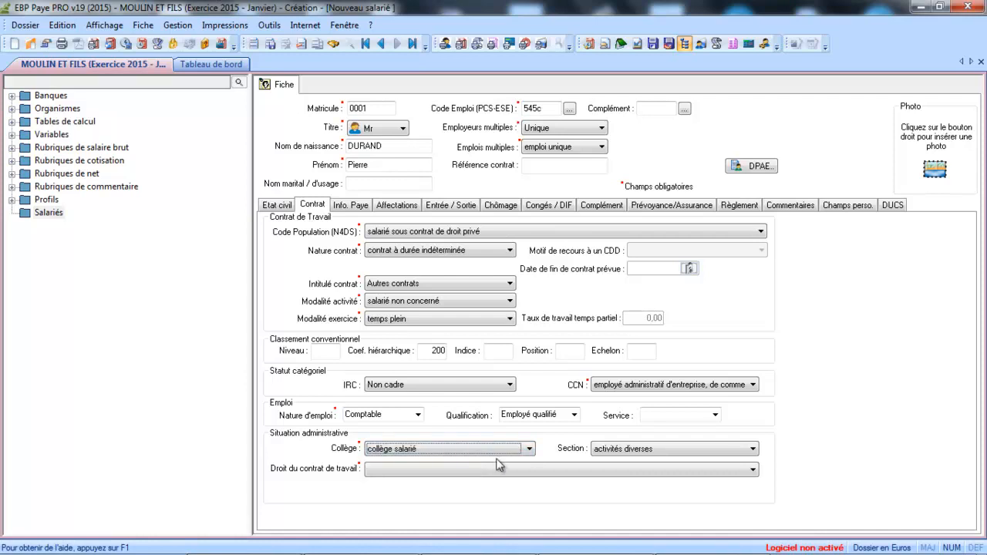
{"action": "left_click", "coordinate": [579, 467]}
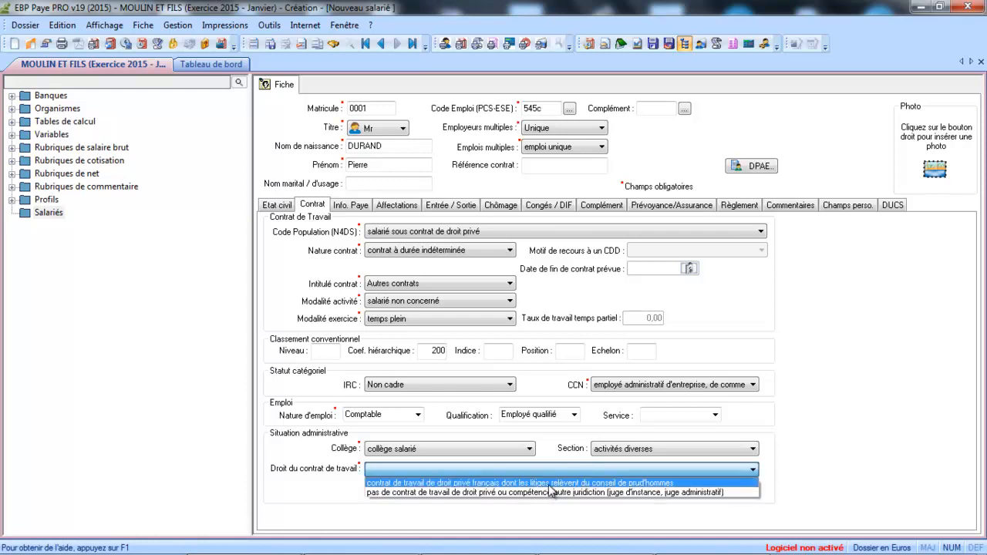
{"action": "left_click", "coordinate": [550, 486]}
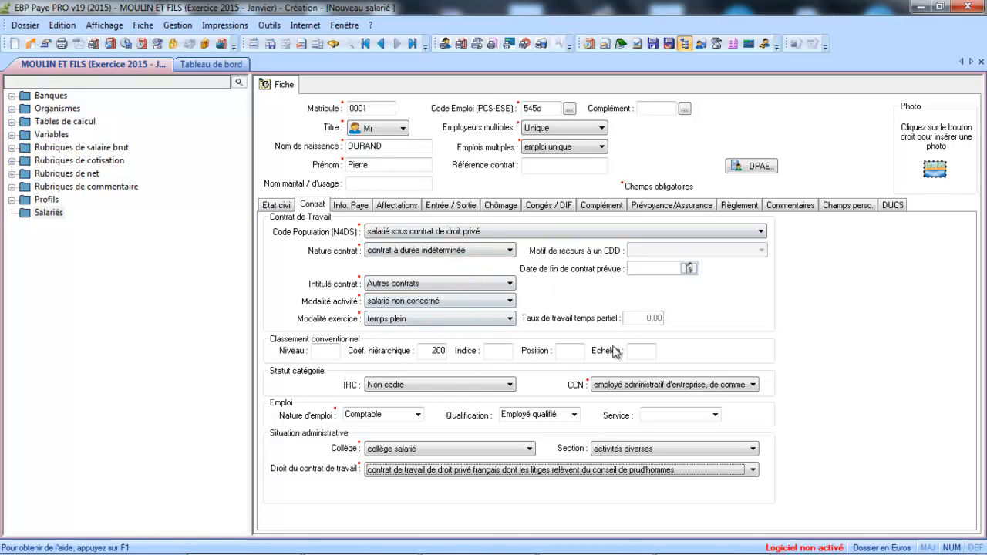
Step: On Info. Paye, enter the monthly salary and keep AT rate 0 : 1.300 %
{"action": "left_click", "coordinate": [356, 207]}
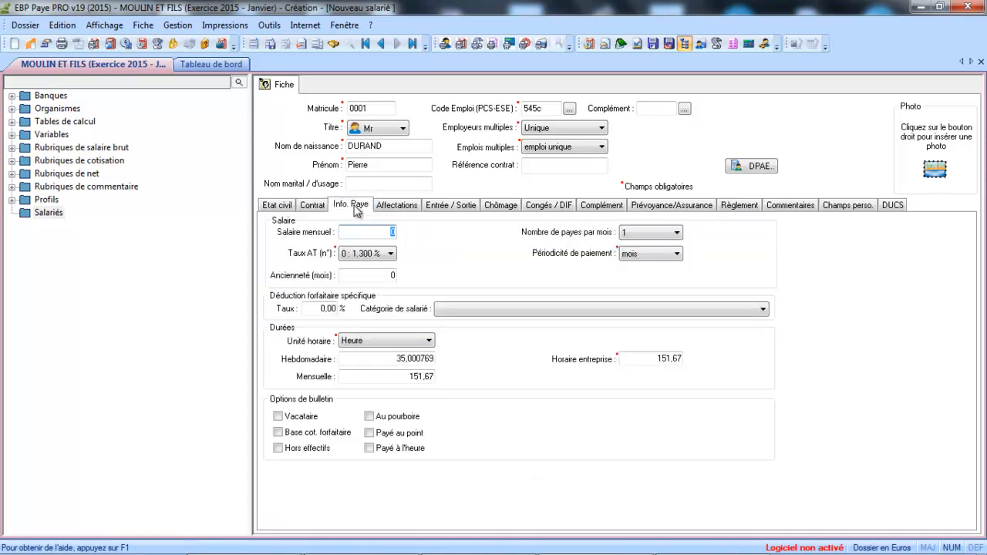
{"action": "type", "text": "15"}
{"action": "type", "text": "00"}
{"action": "left_click", "coordinate": [354, 256]}
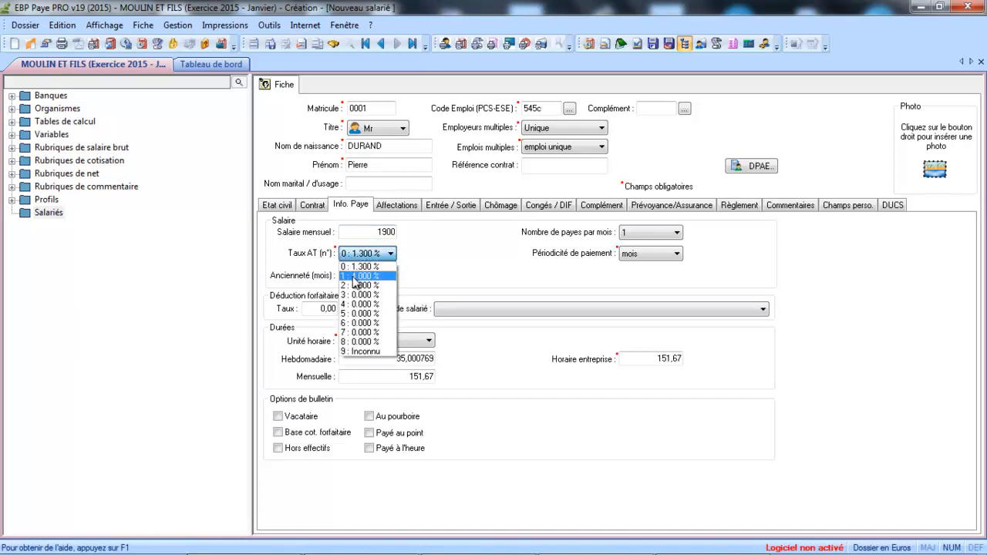
{"action": "left_click", "coordinate": [364, 267]}
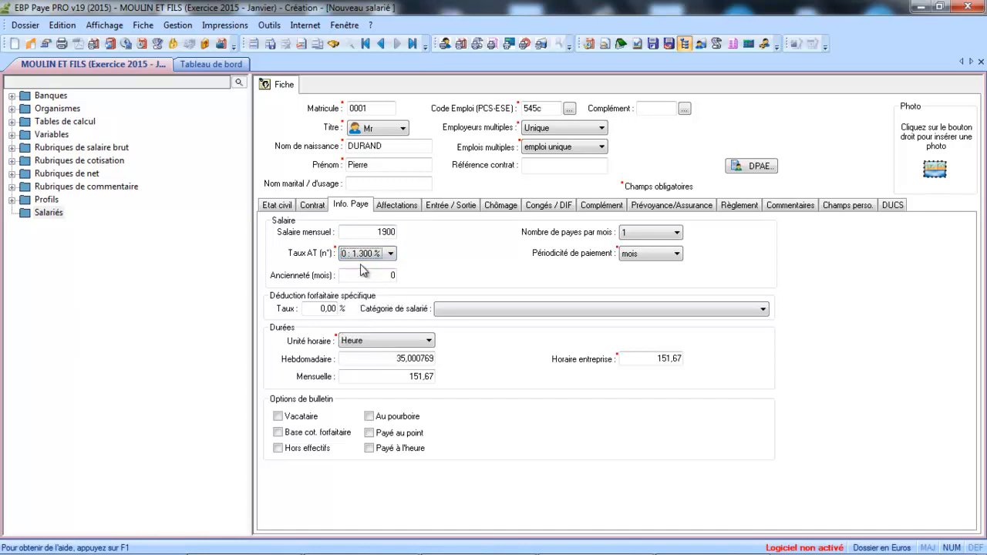
{"action": "left_click", "coordinate": [372, 275]}
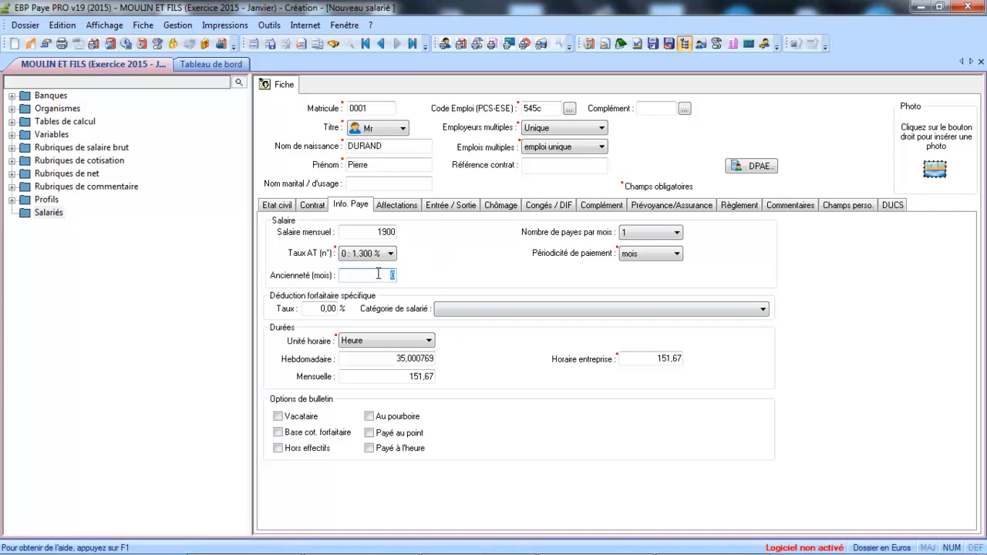
Step: Keep one pay per month with a monthly payment frequency
{"action": "left_click", "coordinate": [645, 235]}
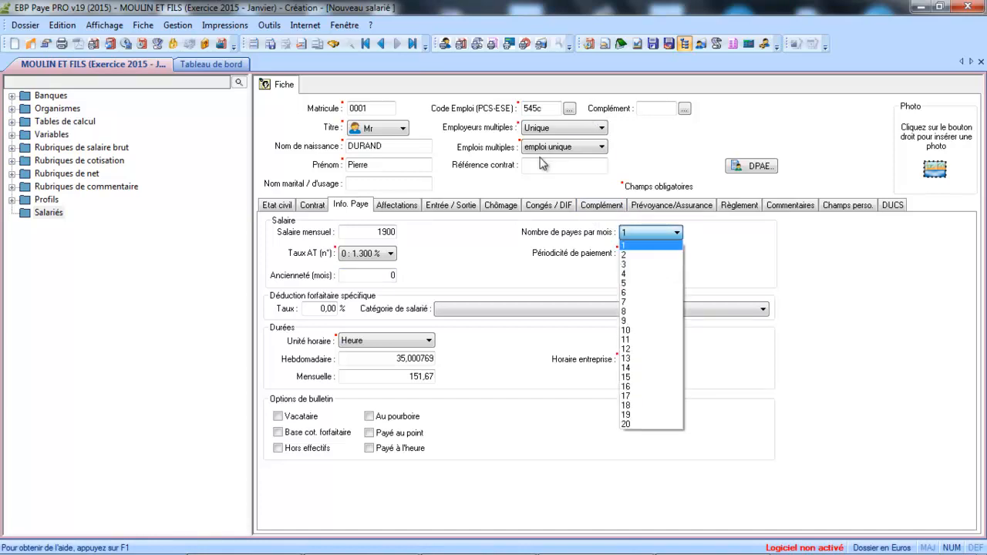
{"action": "left_click", "coordinate": [631, 247]}
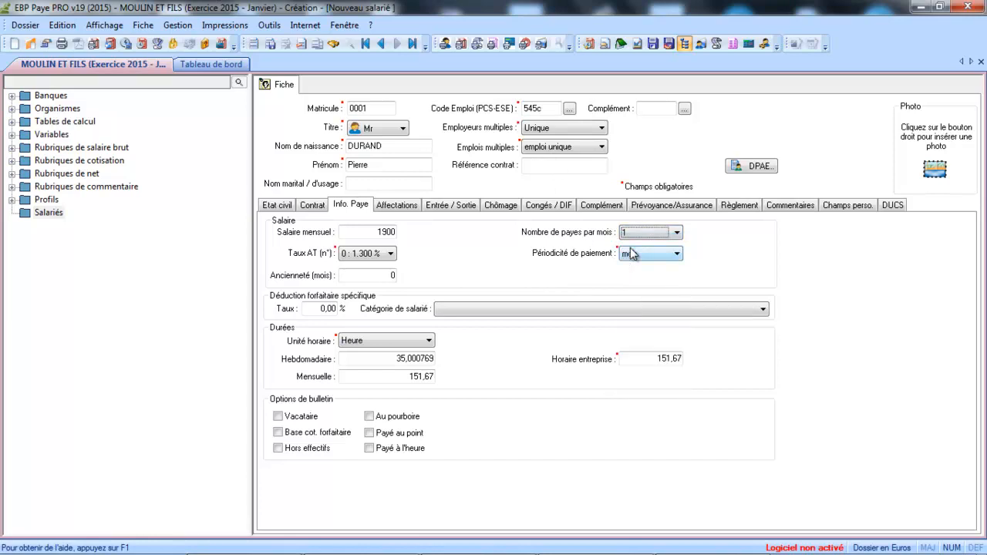
{"action": "left_click", "coordinate": [648, 257]}
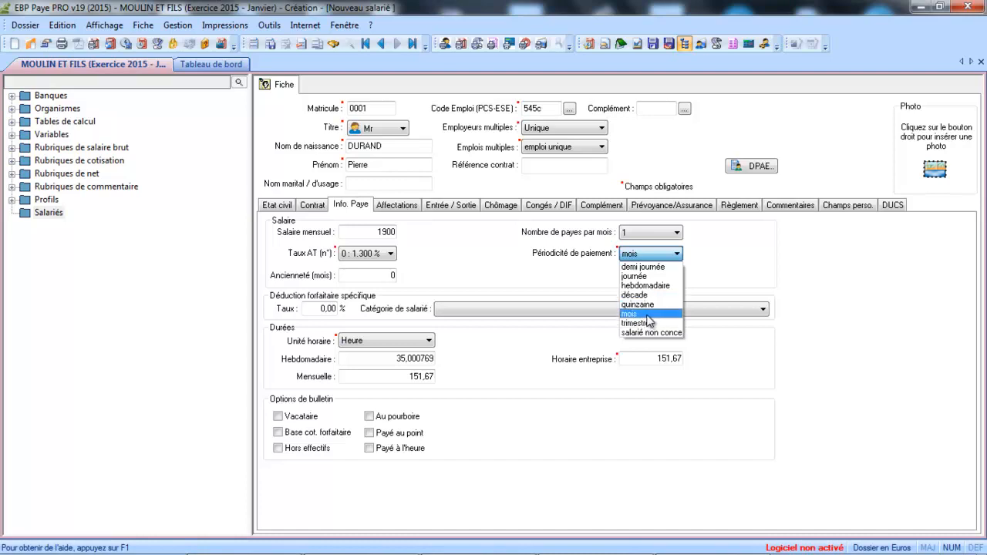
{"action": "left_click", "coordinate": [647, 316]}
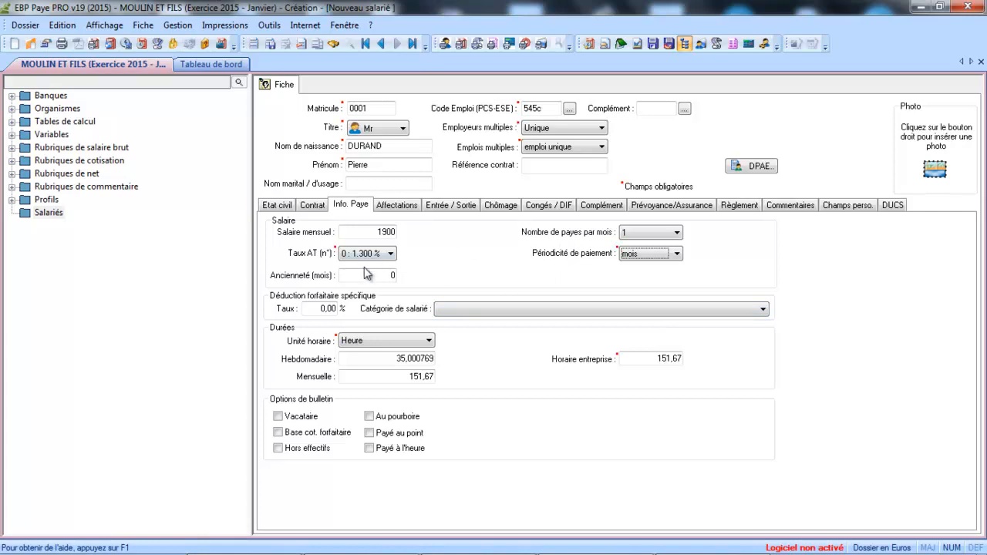
Step: Close the Catégorie de salarié list without choosing and go to the Affectations page
{"action": "left_click", "coordinate": [460, 311]}
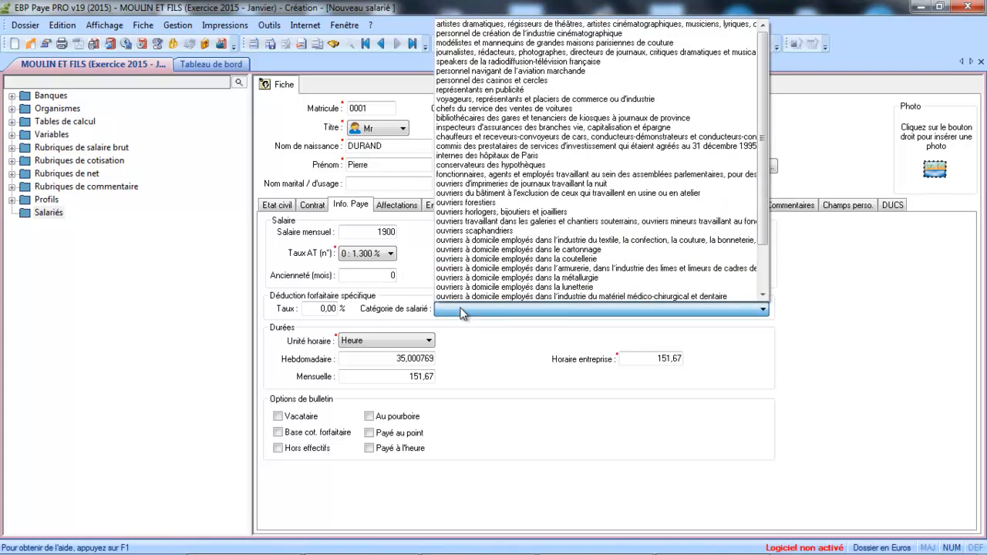
{"action": "left_click", "coordinate": [418, 304]}
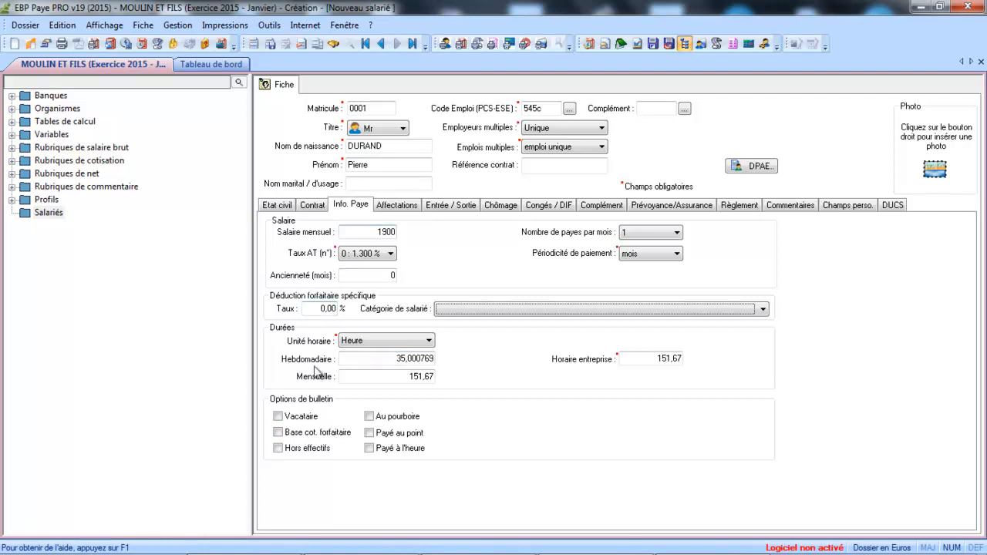
{"action": "left_click", "coordinate": [407, 205]}
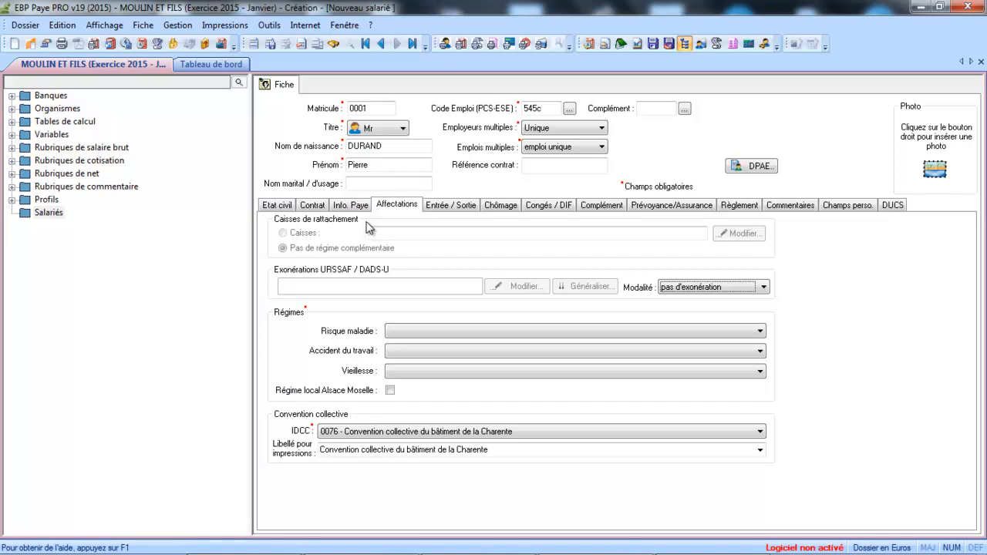
Step: Set health and work-accident to régime général (CNAM), old-age to régime général (CNAV)
{"action": "left_click", "coordinate": [271, 44]}
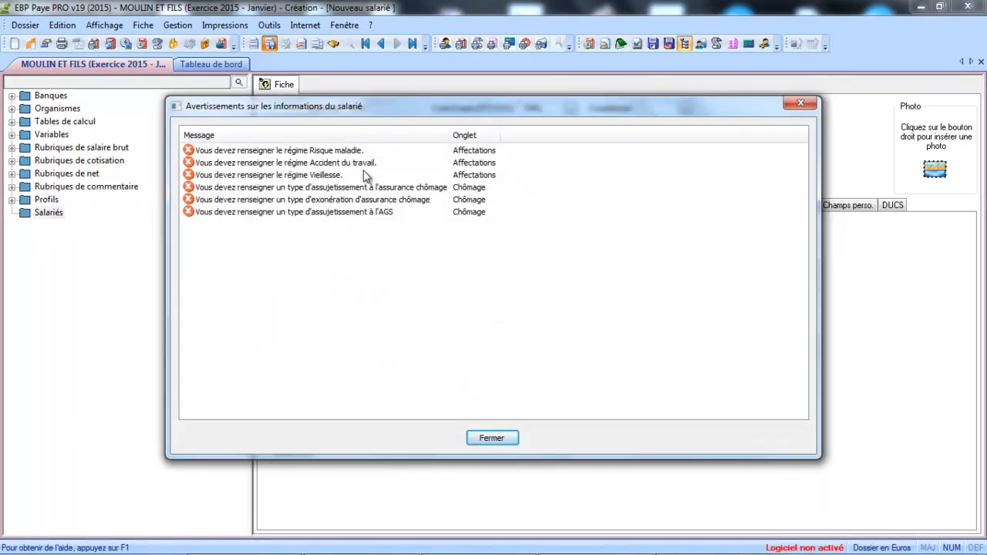
{"action": "left_click", "coordinate": [497, 441]}
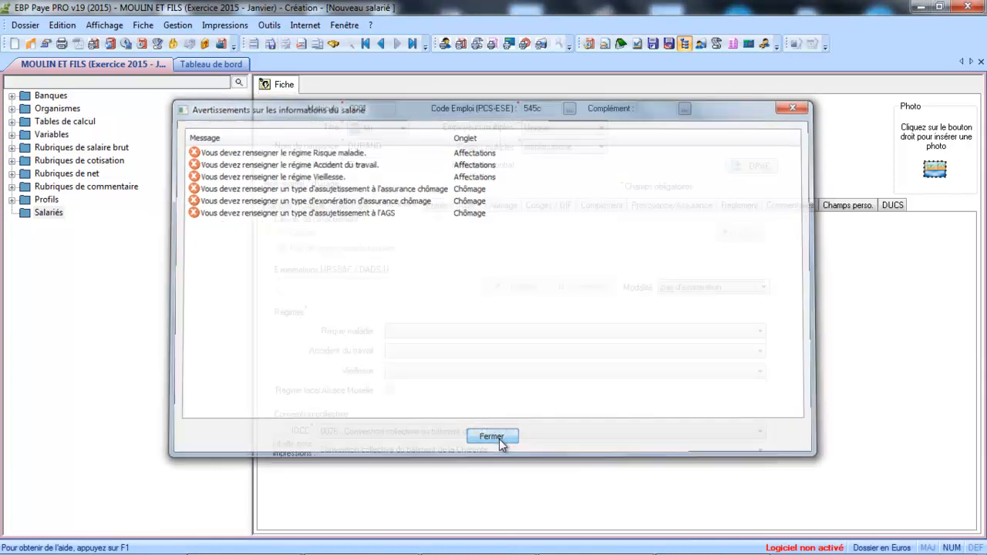
{"action": "left_click", "coordinate": [476, 332]}
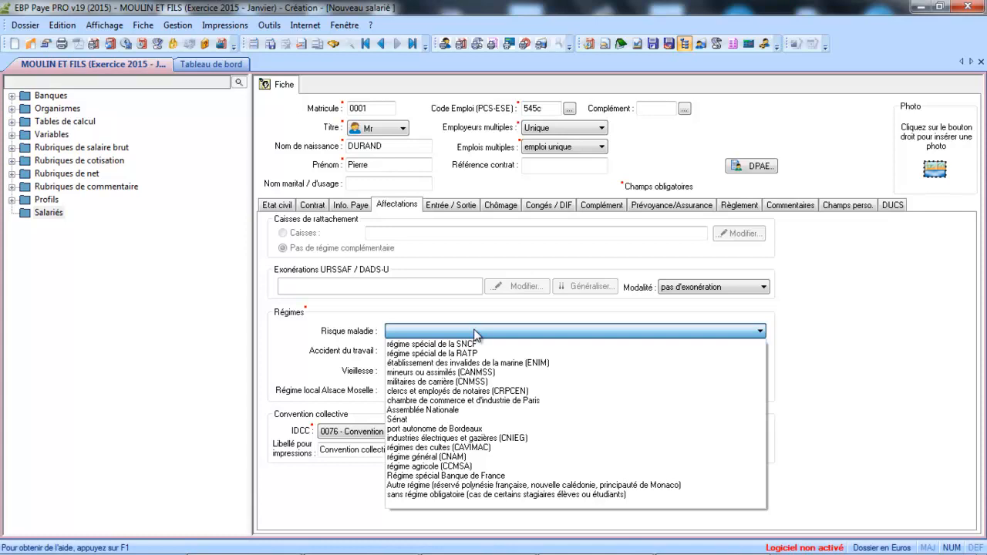
{"action": "left_click", "coordinate": [443, 456]}
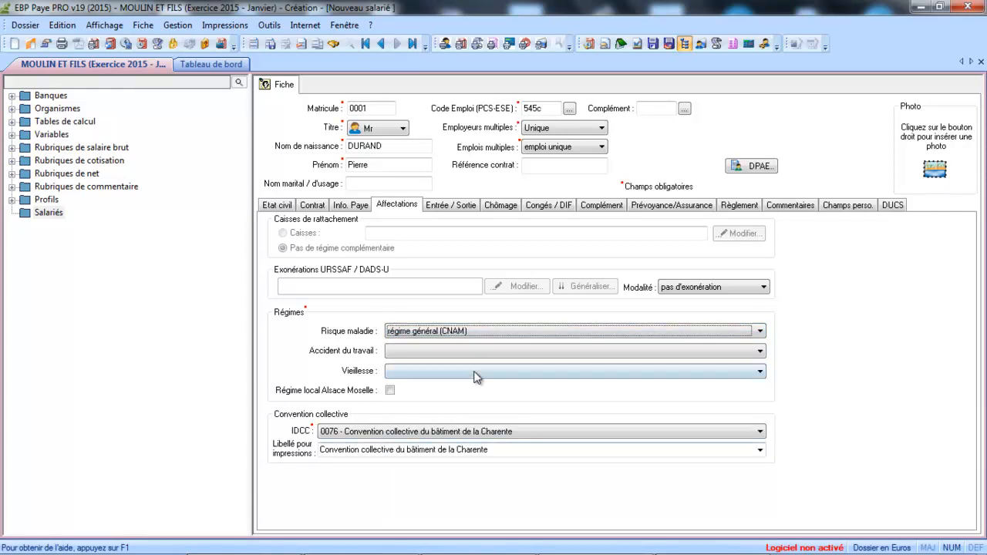
{"action": "left_click", "coordinate": [477, 352]}
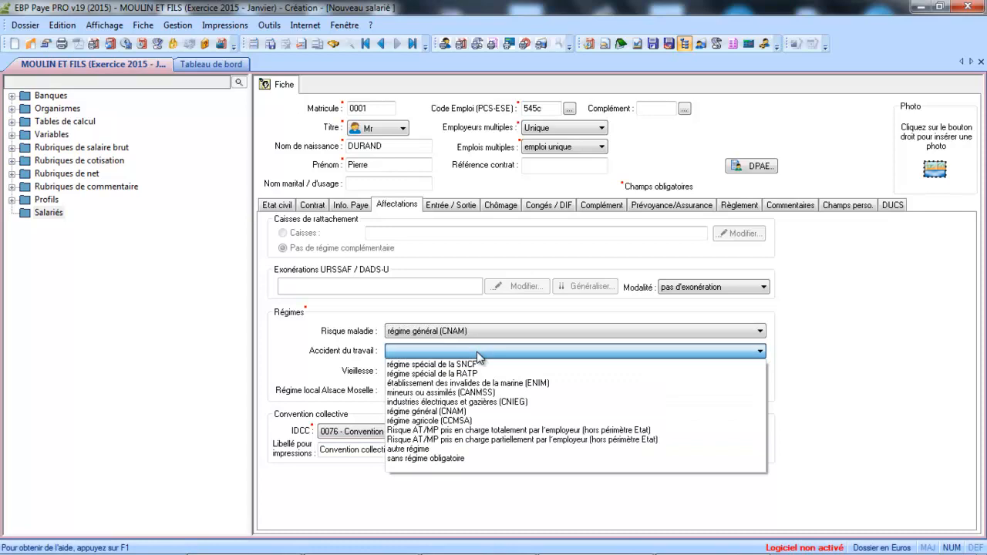
{"action": "left_click", "coordinate": [478, 418]}
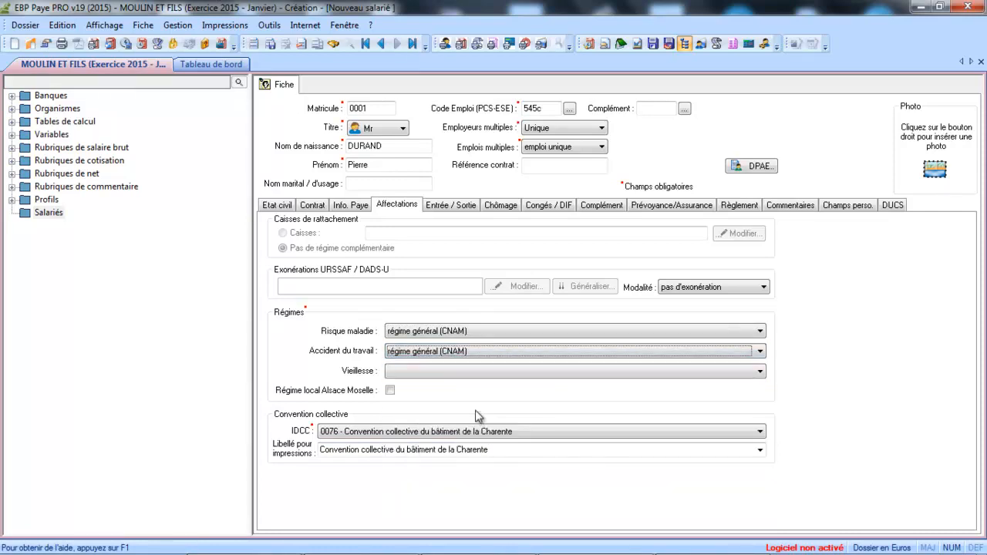
{"action": "left_click", "coordinate": [466, 373]}
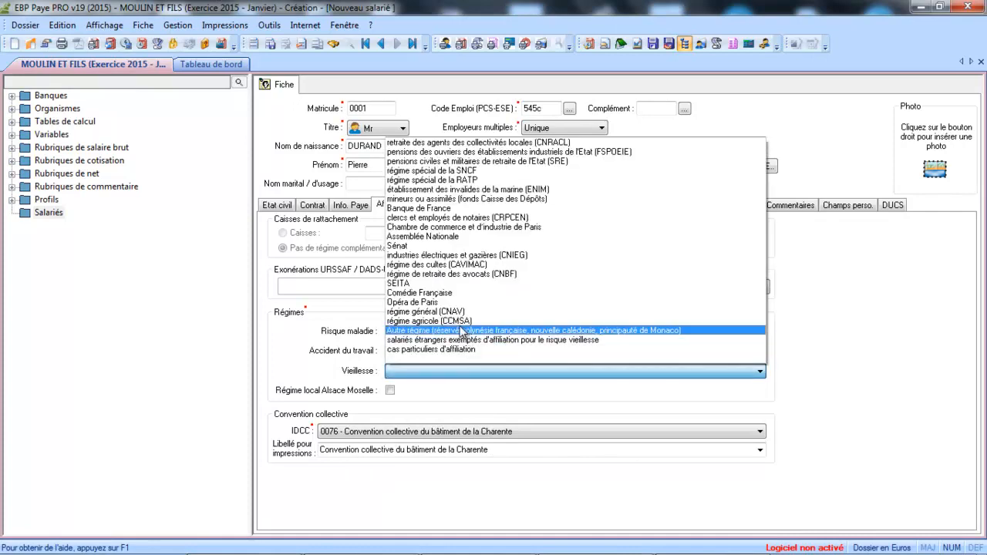
{"action": "left_click", "coordinate": [459, 313]}
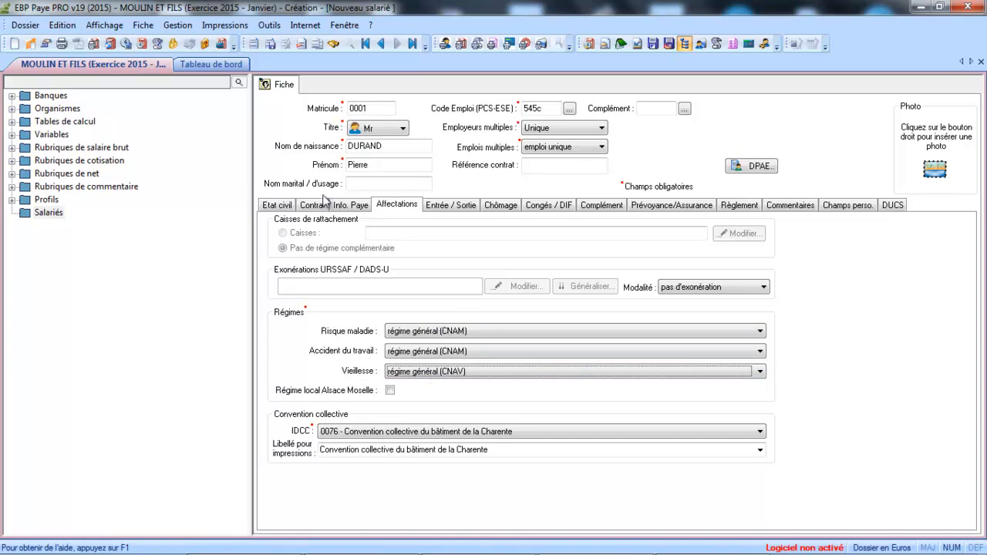
{"action": "left_click", "coordinate": [271, 45]}
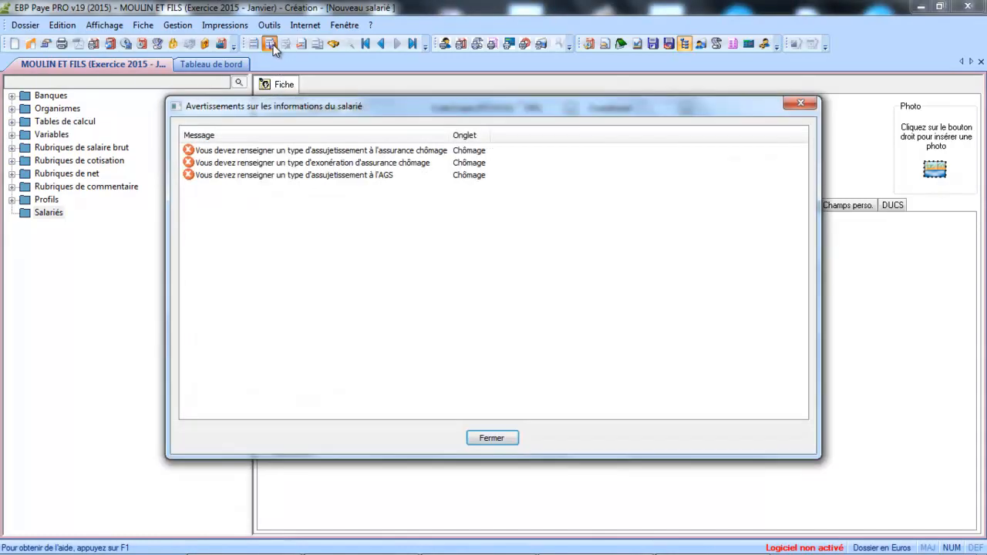
{"action": "left_click", "coordinate": [486, 441]}
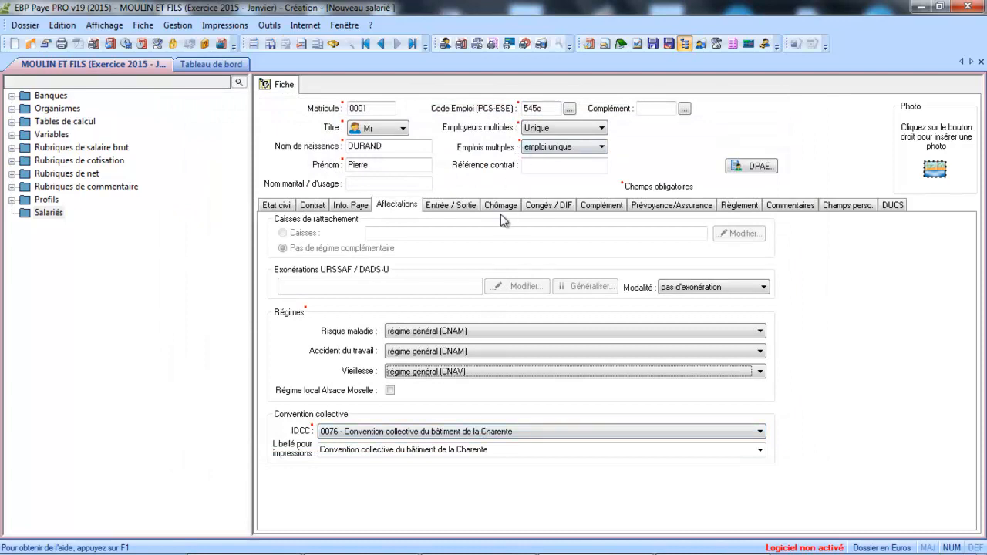
{"action": "left_click", "coordinate": [501, 207]}
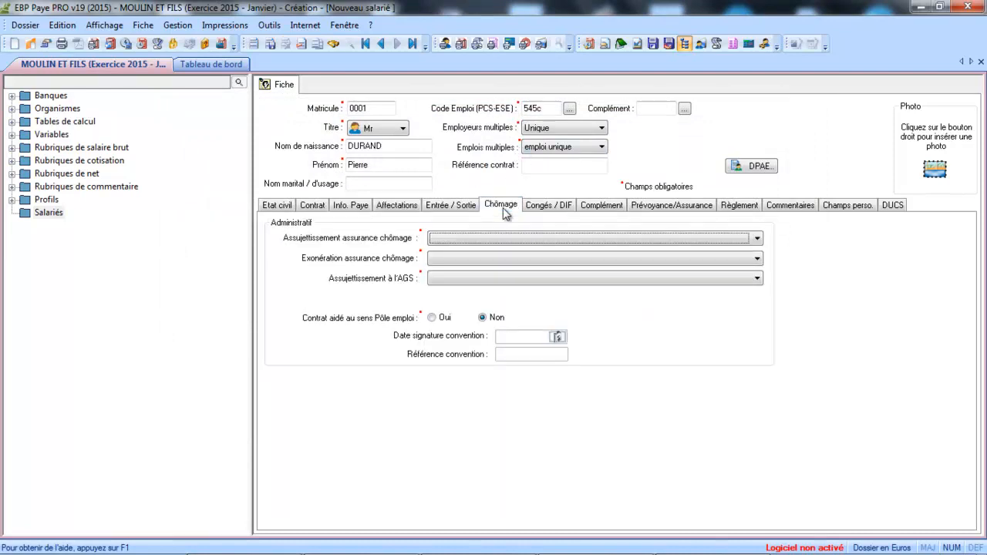
{"action": "left_click", "coordinate": [409, 206]}
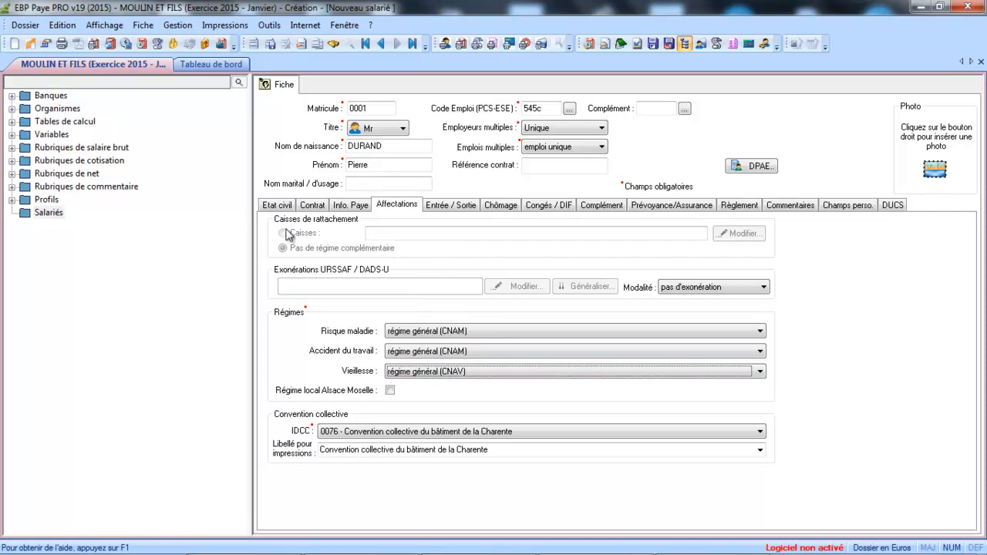
Step: Change the employee's entry date on the Entrée / Sortie page to 01/01/1995
{"action": "left_click", "coordinate": [445, 205]}
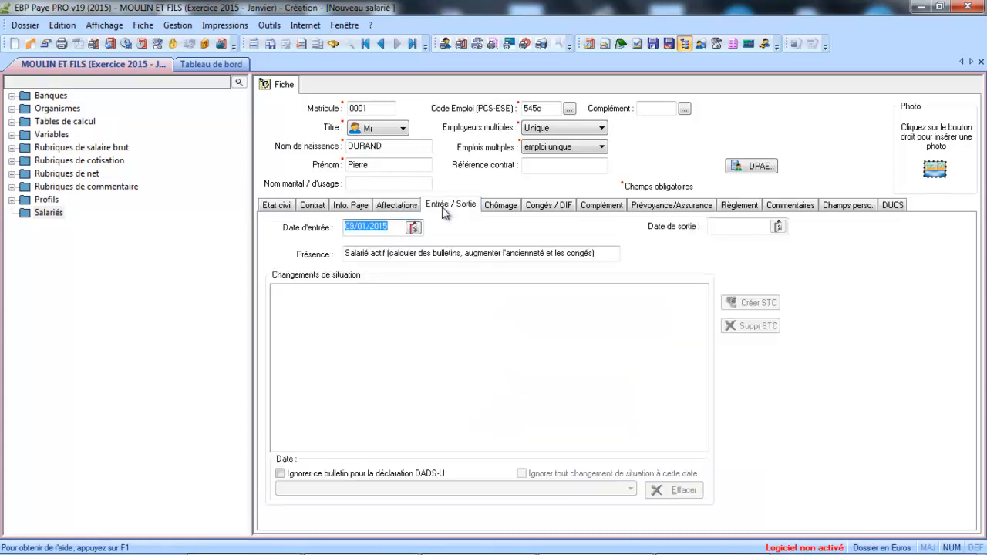
{"action": "left_click", "coordinate": [394, 226]}
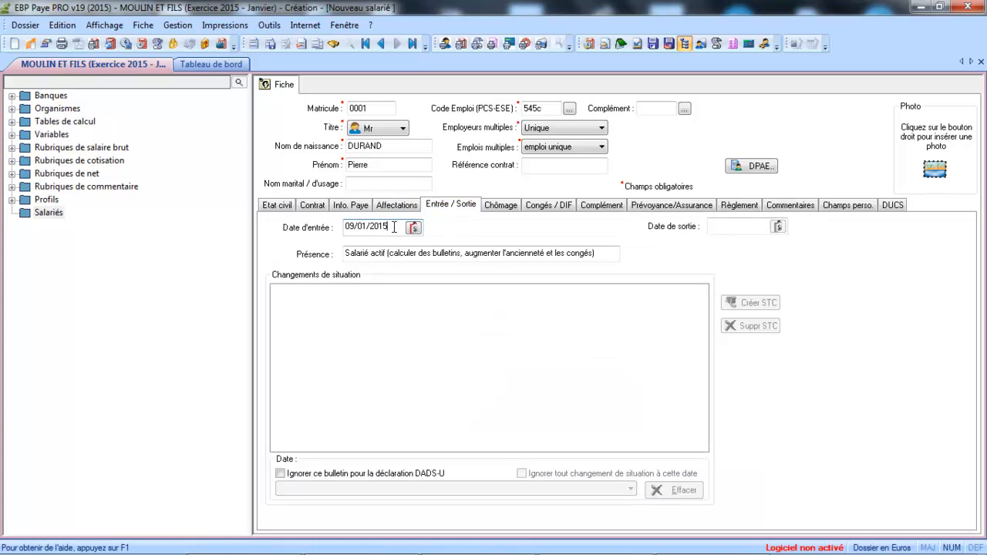
{"action": "left_click_drag", "start_coordinate": [394, 226], "coordinate": [239, 215]}
{"action": "type", "text": "01"}
{"action": "left_click", "coordinate": [393, 225]}
{"action": "type", "text": "1995"}
{"action": "key", "text": "Tab"}
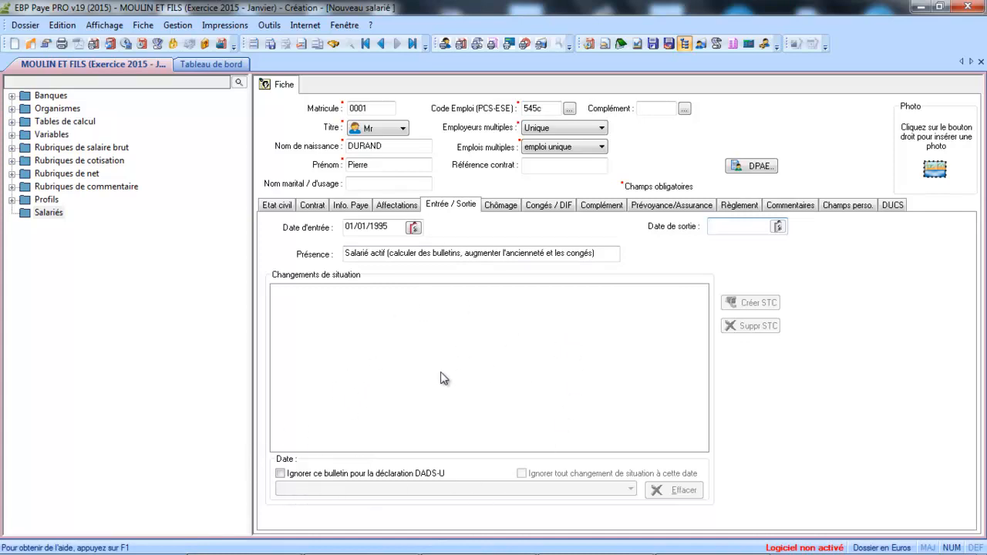
{"action": "left_click", "coordinate": [502, 206]}
Step: Make unemployment insurance and AGS compulsory, set 'salarié non concerné', and tick Acquisition du DIF
{"action": "left_click", "coordinate": [499, 239]}
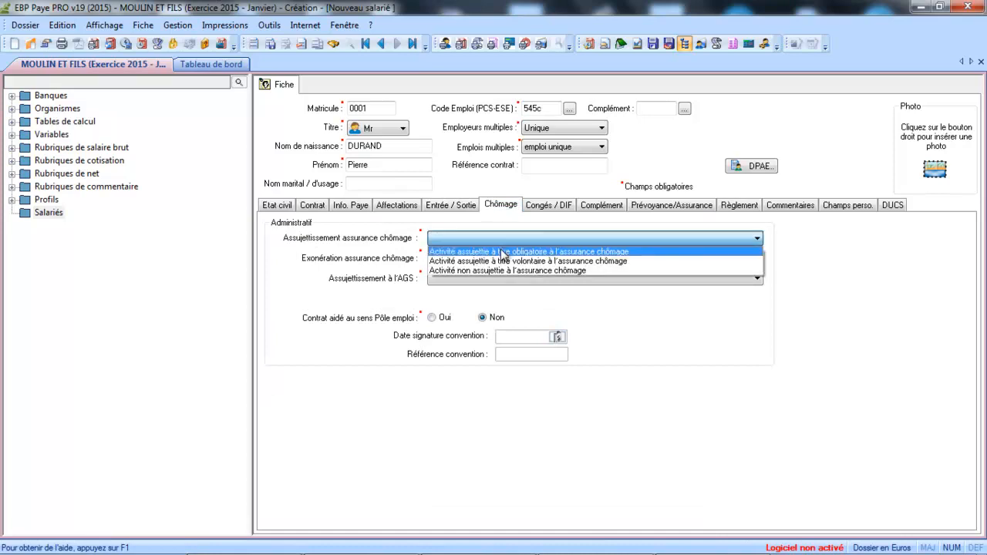
{"action": "left_click", "coordinate": [502, 252]}
{"action": "left_click", "coordinate": [500, 260]}
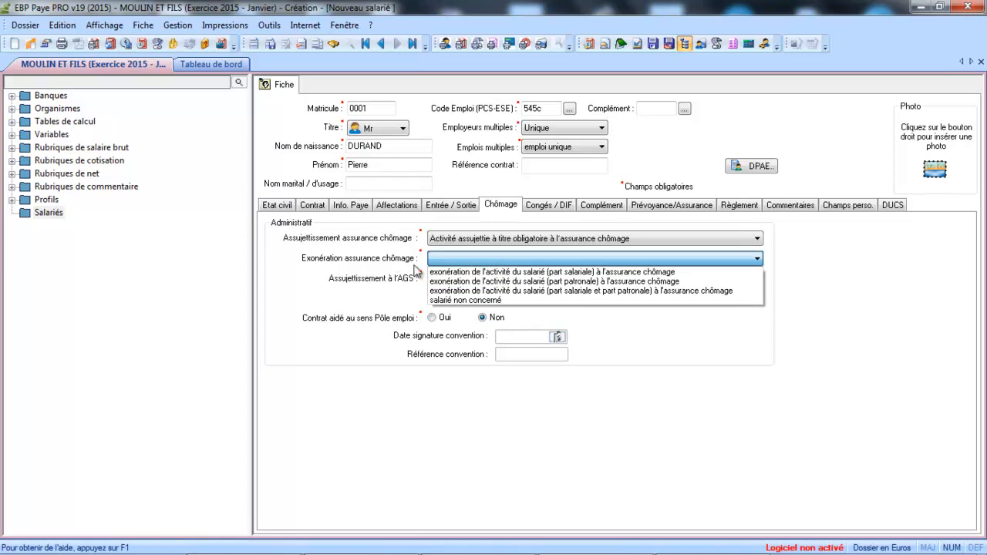
{"action": "left_click", "coordinate": [463, 300]}
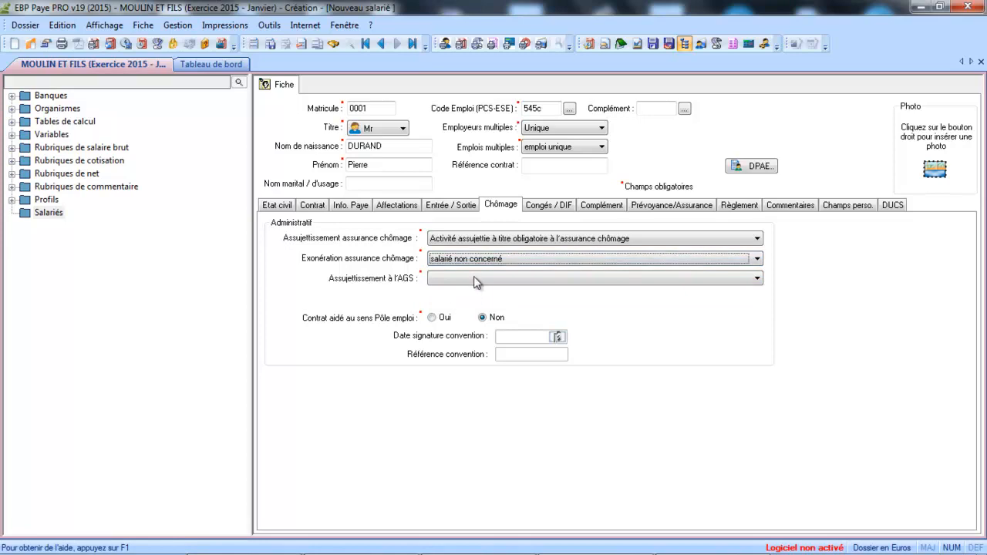
{"action": "left_click", "coordinate": [476, 278]}
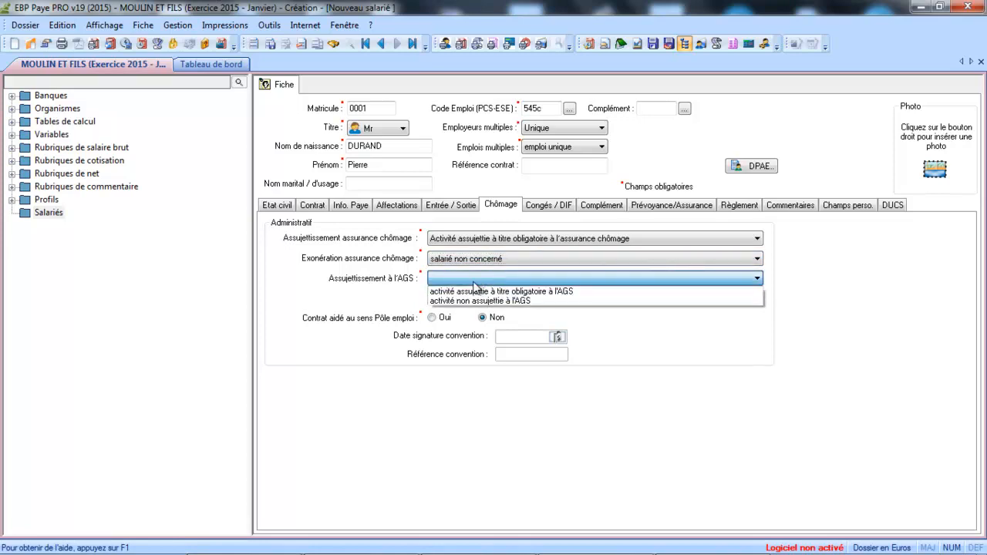
{"action": "left_click", "coordinate": [472, 292]}
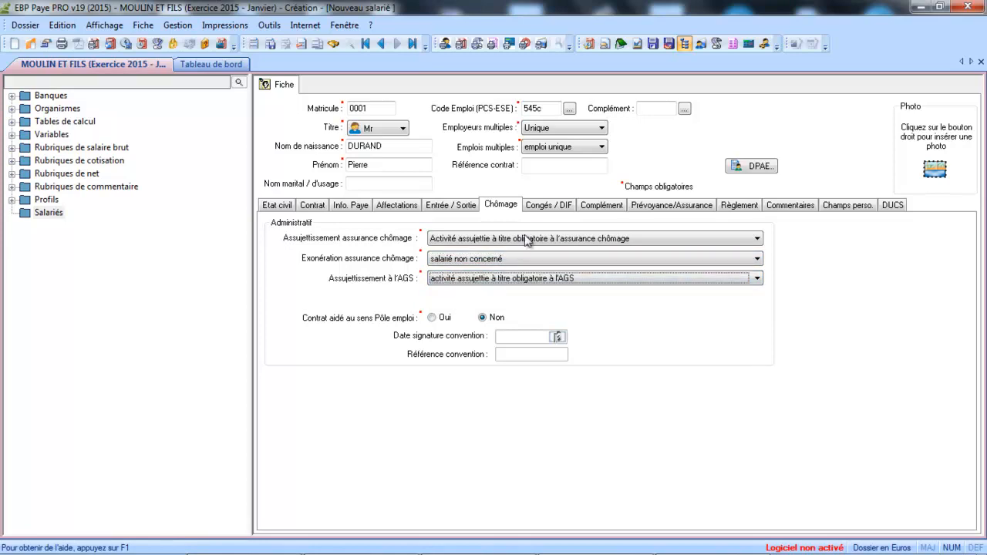
{"action": "left_click", "coordinate": [549, 206]}
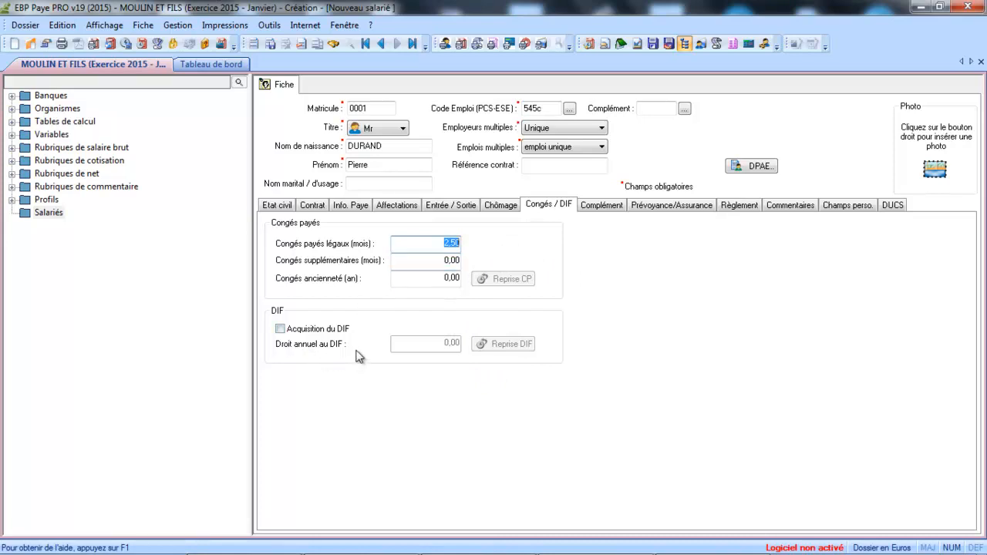
{"action": "left_click", "coordinate": [281, 329]}
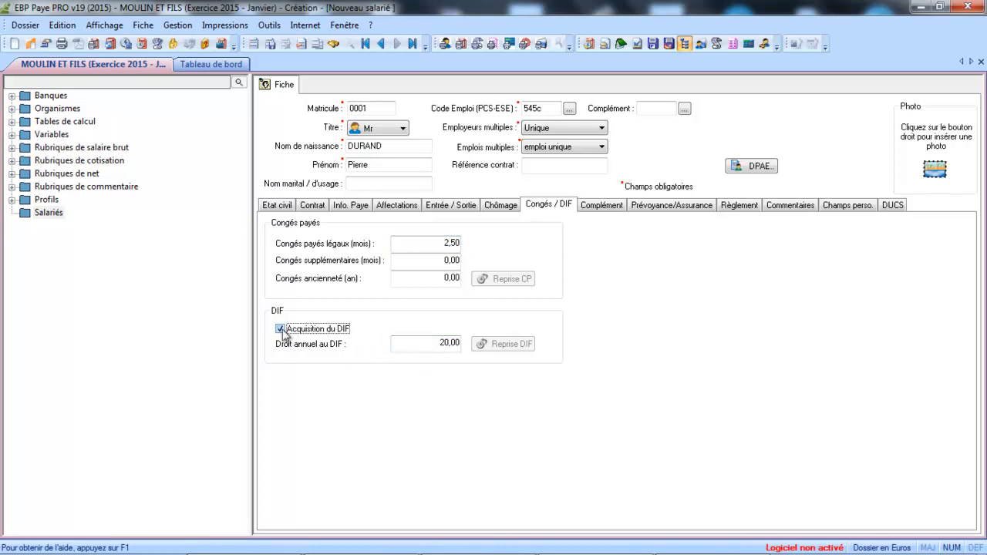
{"action": "left_click", "coordinate": [282, 332]}
{"action": "left_click", "coordinate": [281, 330]}
{"action": "left_click_drag", "start_coordinate": [440, 343], "coordinate": [482, 357]}
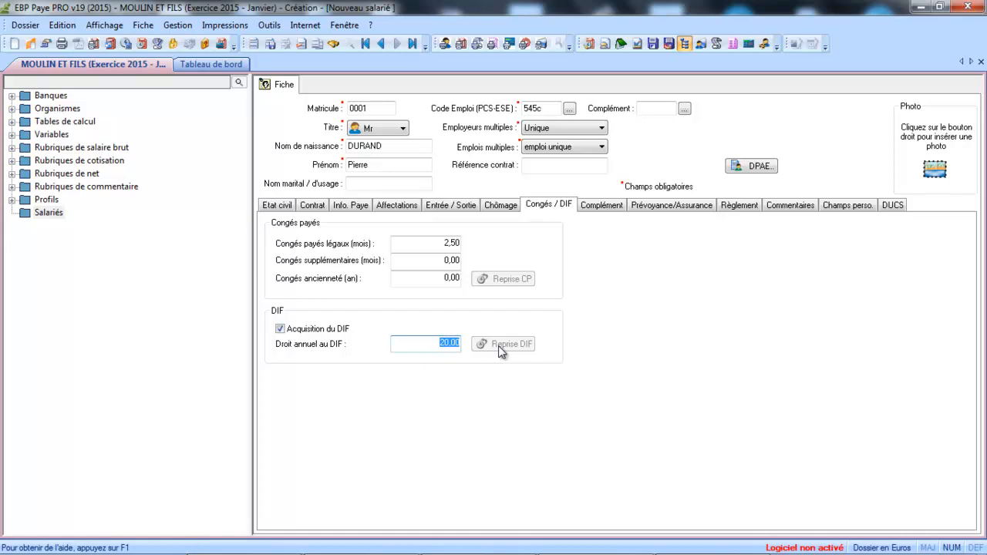
Step: Choose Maîtrise as the Niveau d'études on the Complément page
{"action": "left_click", "coordinate": [604, 206]}
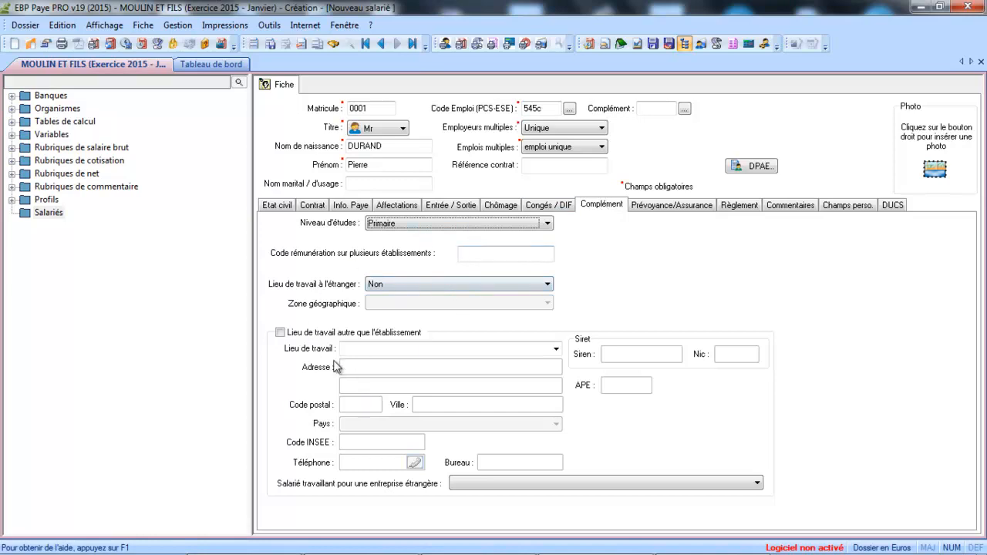
{"action": "left_click", "coordinate": [378, 228]}
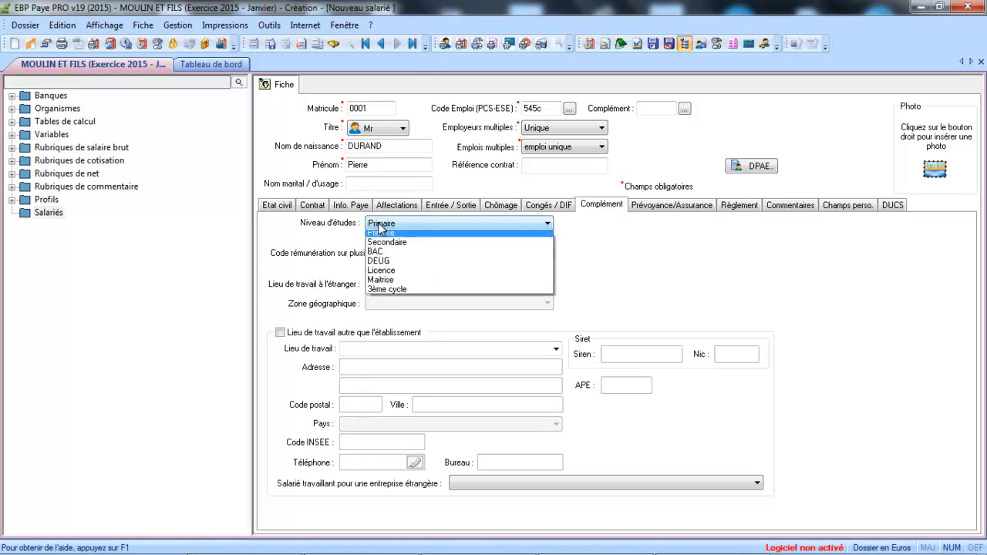
{"action": "left_click", "coordinate": [382, 284]}
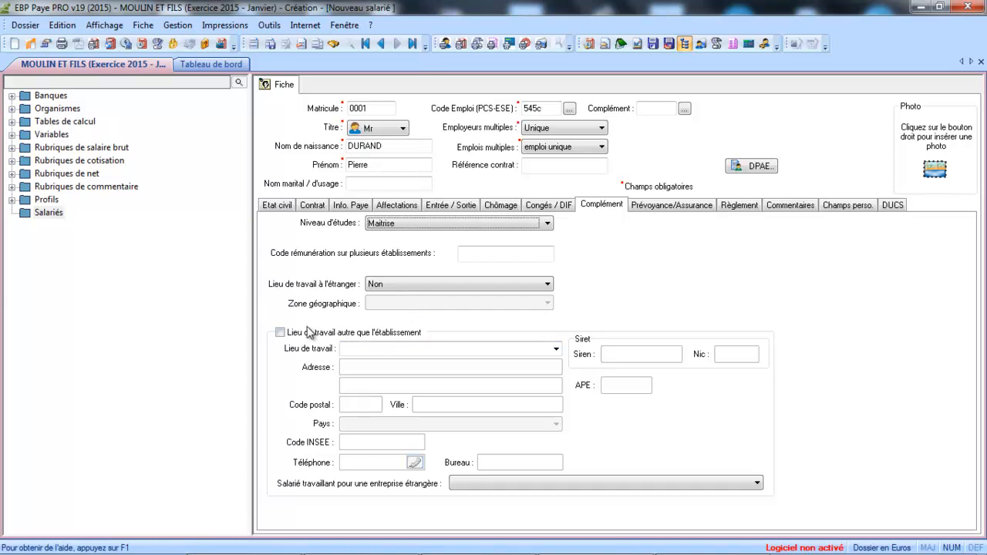
{"action": "left_click", "coordinate": [659, 209]}
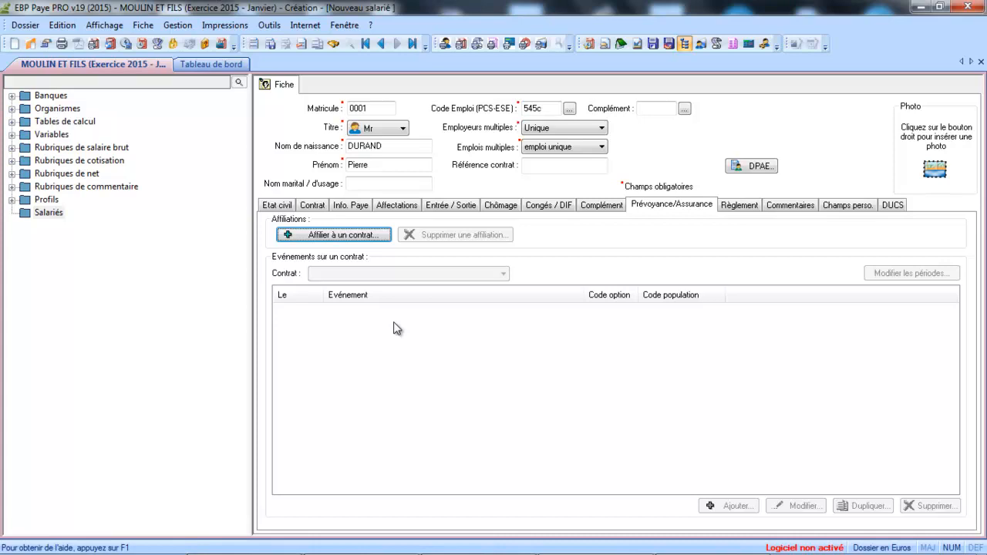
Step: Affiliate the employee to contract ag2rr with an event starting 01/01/1995, then select that event
{"action": "left_click", "coordinate": [351, 242]}
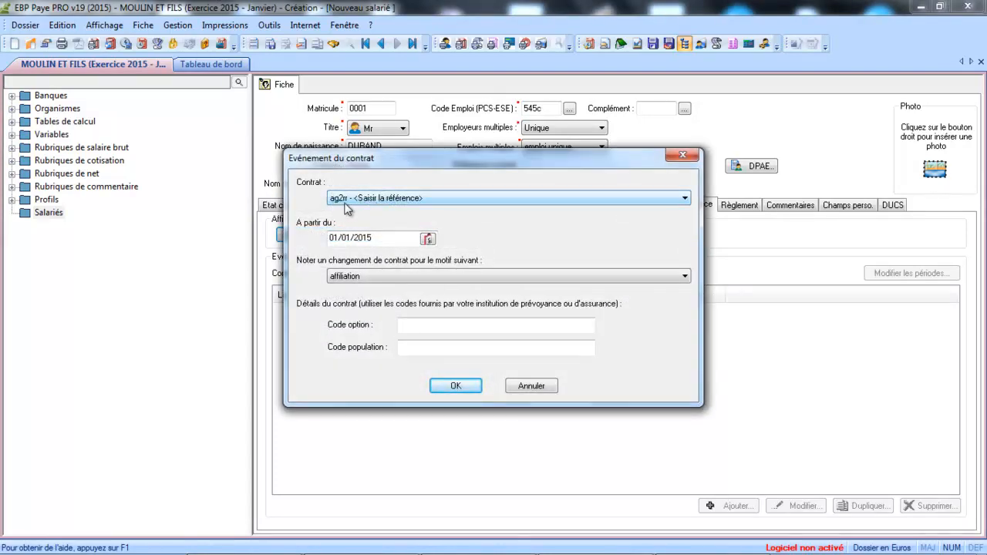
{"action": "left_click", "coordinate": [381, 239]}
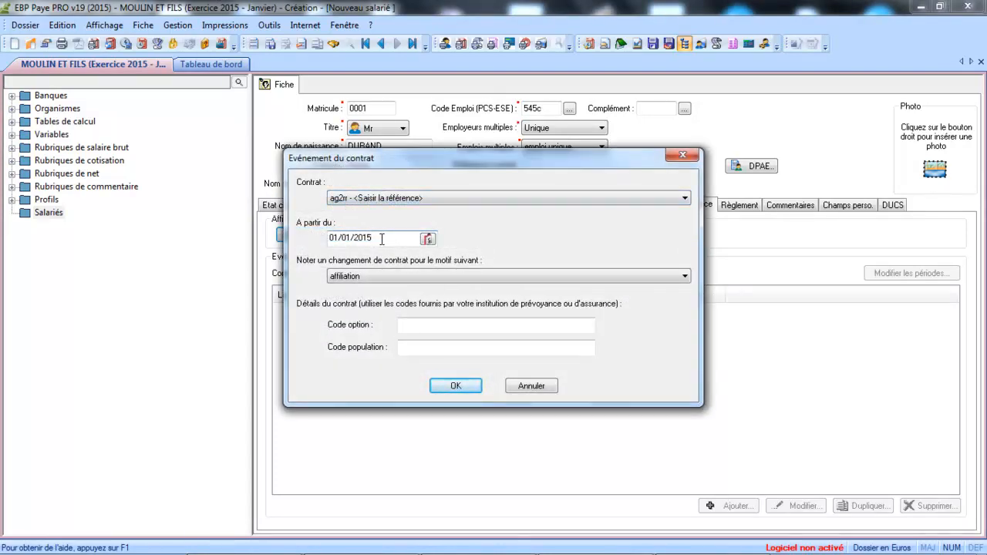
{"action": "key", "text": "Left"}
{"action": "key", "text": "Left"}
{"action": "key", "text": "Left"}
{"action": "key", "text": "Left"}
{"action": "key", "text": "Left"}
{"action": "left_click", "coordinate": [382, 239]}
{"action": "key", "text": "Left"}
{"action": "key", "text": "Left"}
{"action": "key", "text": "Left"}
{"action": "type", "text": "199"}
{"action": "left_click", "coordinate": [421, 326]}
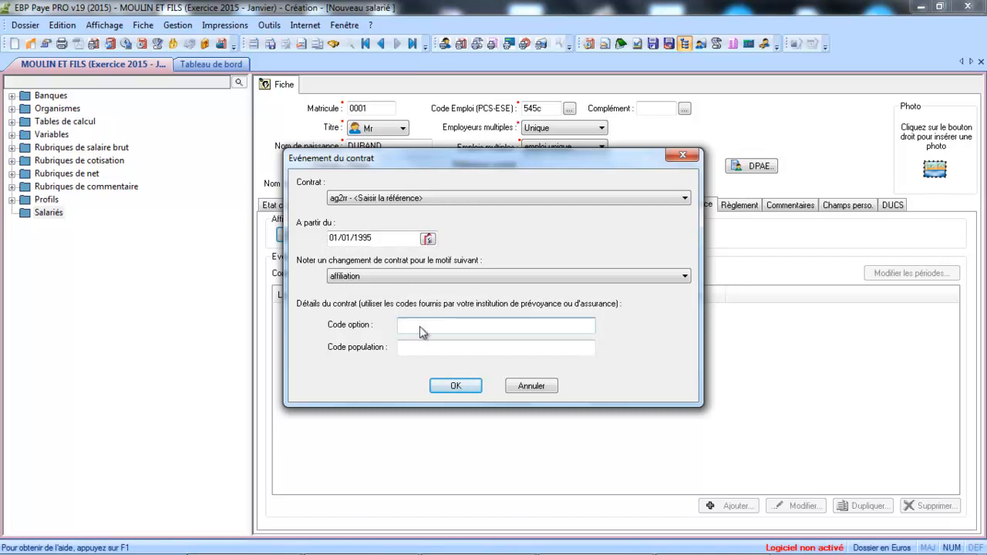
{"action": "left_click", "coordinate": [455, 385]}
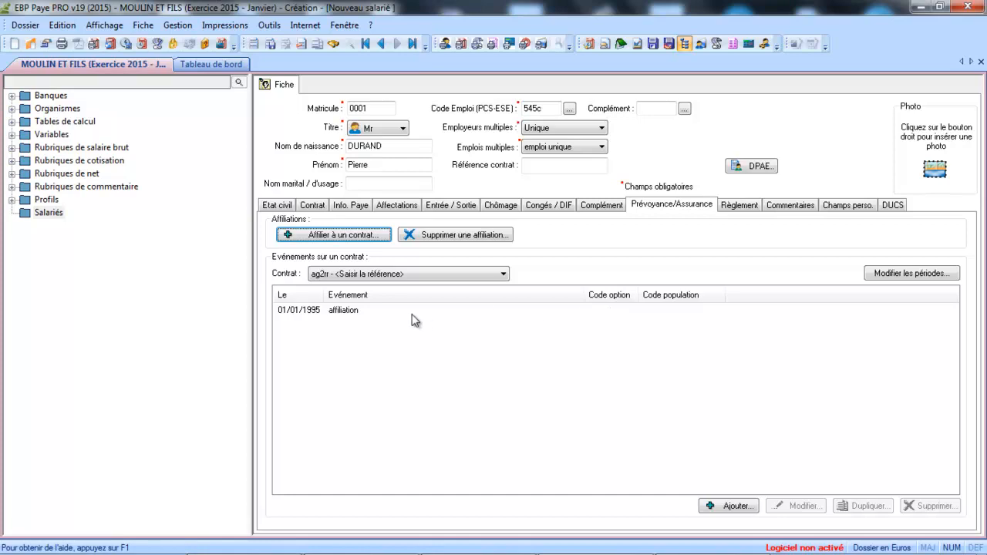
{"action": "left_click", "coordinate": [367, 312]}
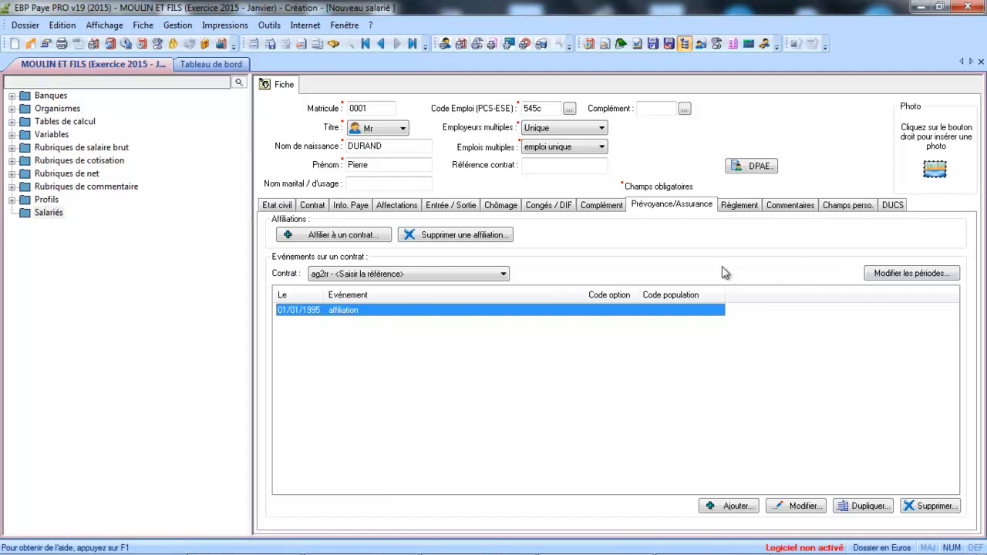
Step: Give the 01/01/1995 ag2rr affiliation event option code A
{"action": "double_click", "coordinate": [512, 309]}
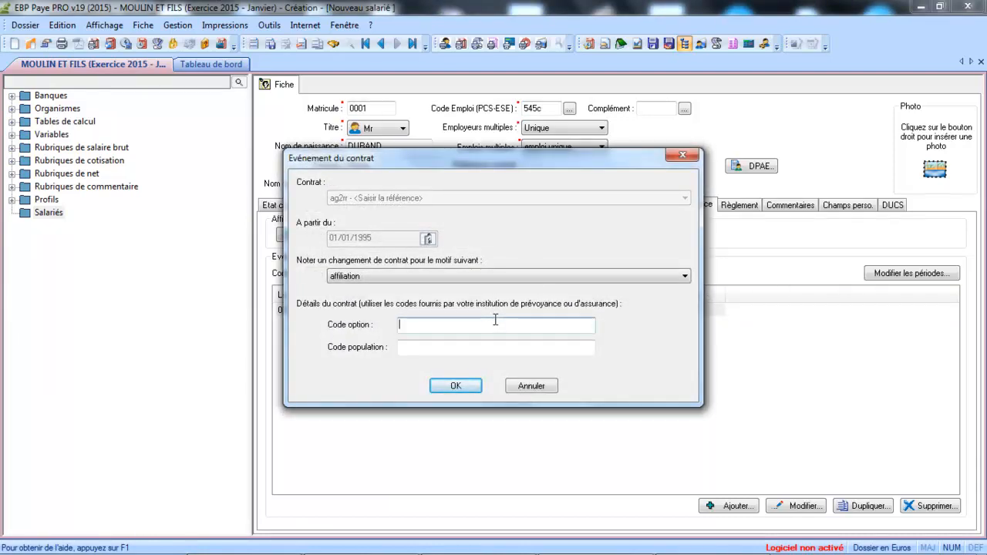
{"action": "type", "text": "A"}
{"action": "key", "text": "Tab"}
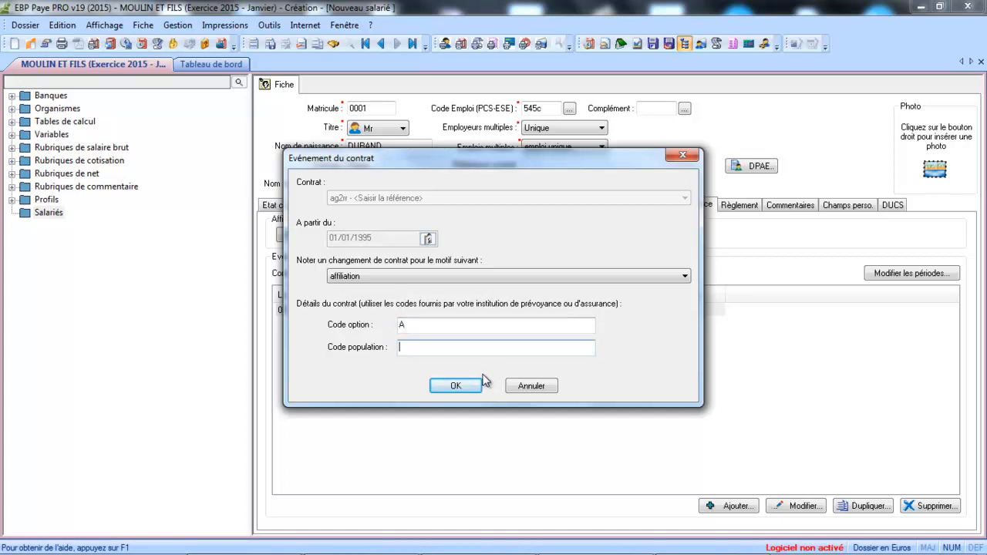
{"action": "left_click", "coordinate": [466, 385]}
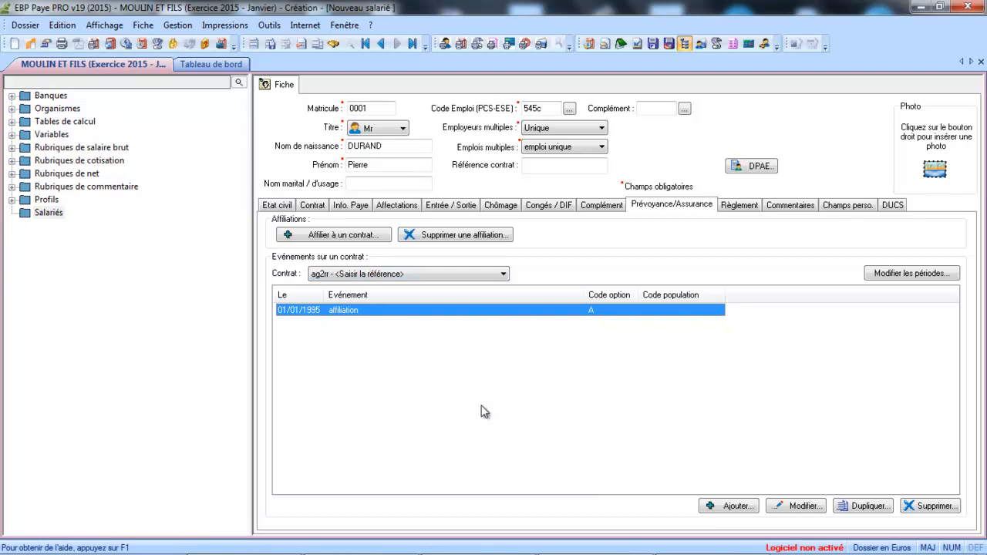
Step: Add a new contract event starting 01/01/2012
{"action": "left_click", "coordinate": [734, 506]}
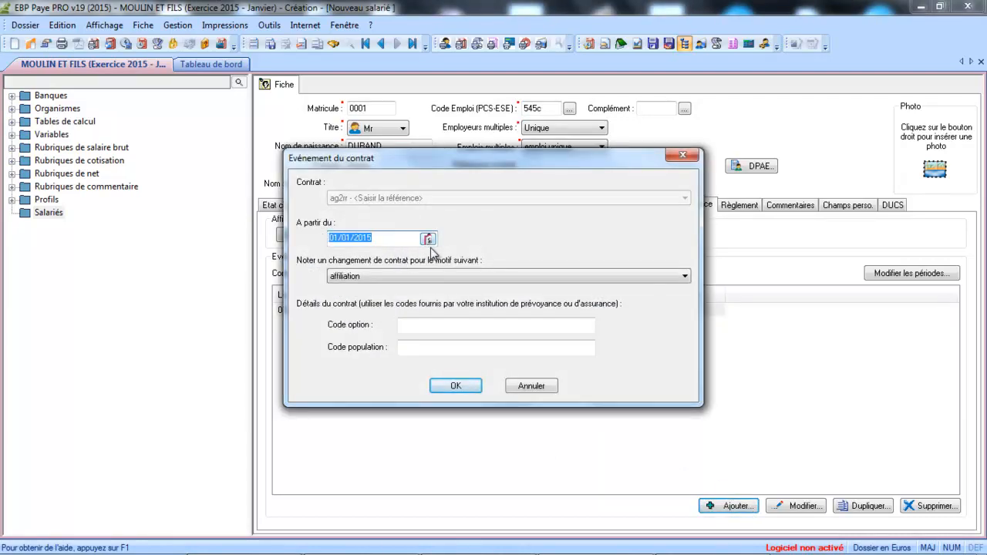
{"action": "left_click", "coordinate": [429, 239]}
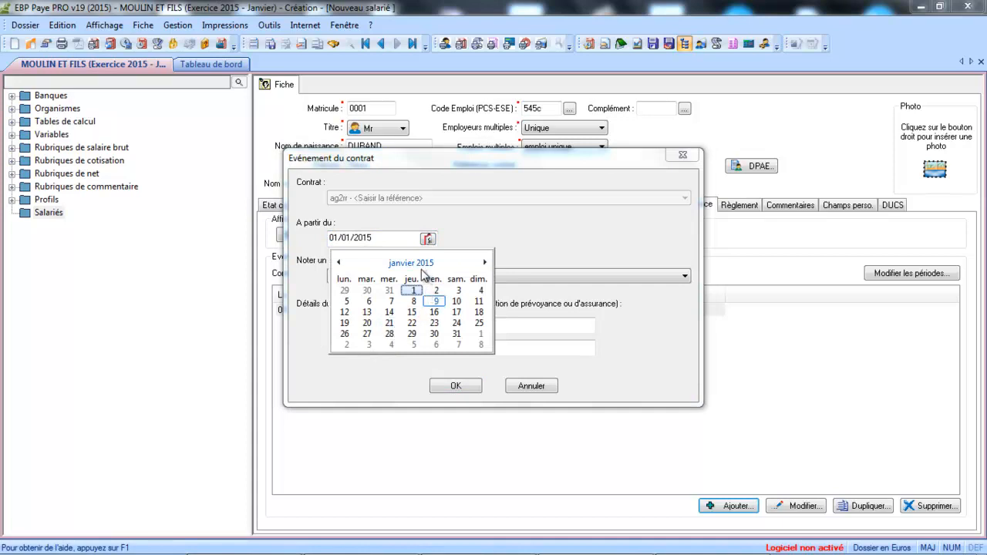
{"action": "left_click", "coordinate": [388, 236]}
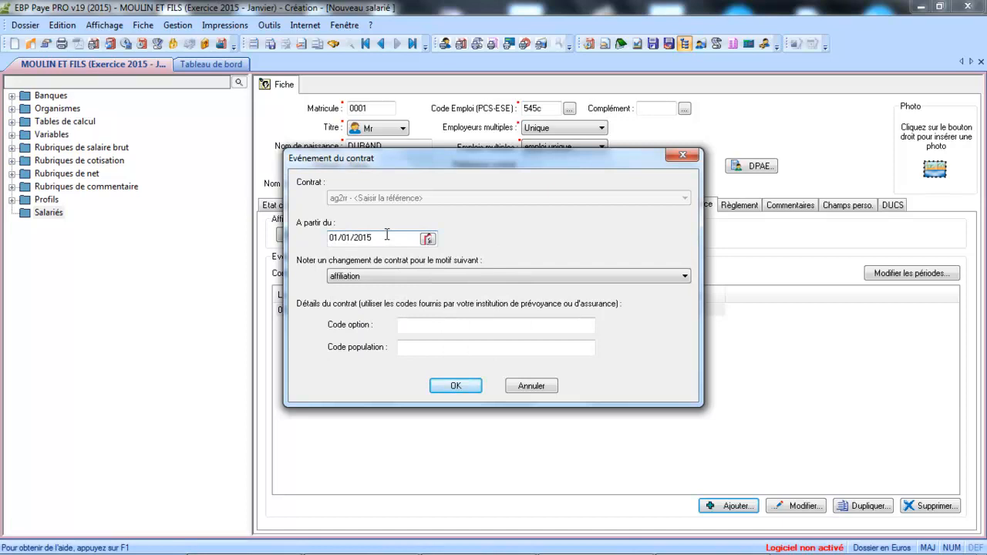
{"action": "key", "text": "Delete"}
{"action": "type", "text": "2"}
{"action": "key", "text": "Delete"}
{"action": "type", "text": "012"}
{"action": "key", "text": "Tab"}
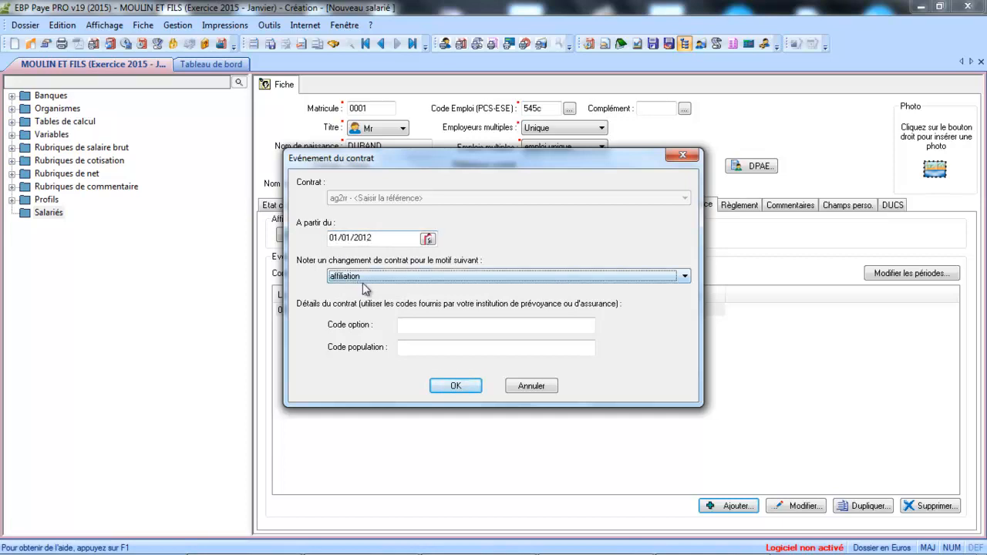
Step: Set the event's reason to 'changement de situation du salarié' with option code B
{"action": "left_click", "coordinate": [367, 279]}
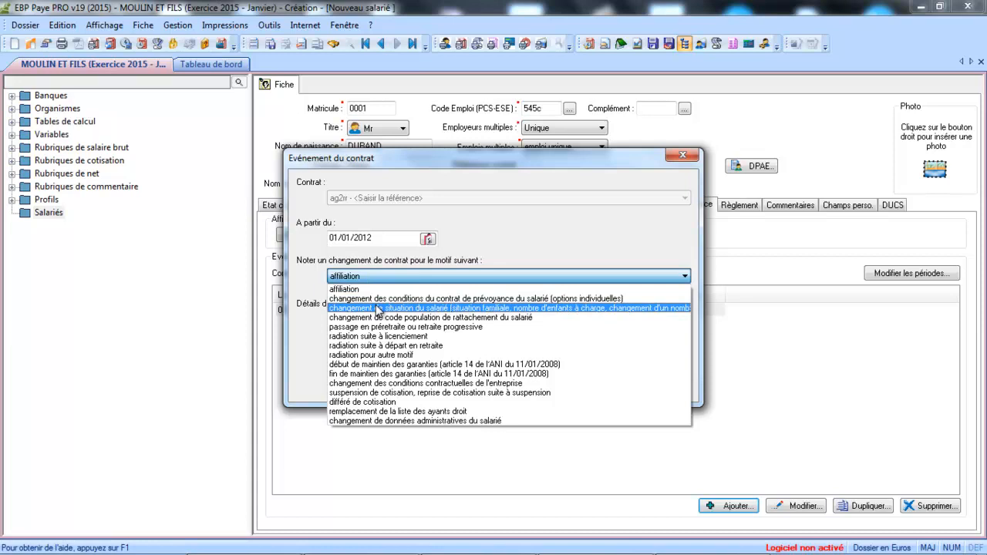
{"action": "left_click", "coordinate": [378, 308]}
{"action": "left_click", "coordinate": [429, 329]}
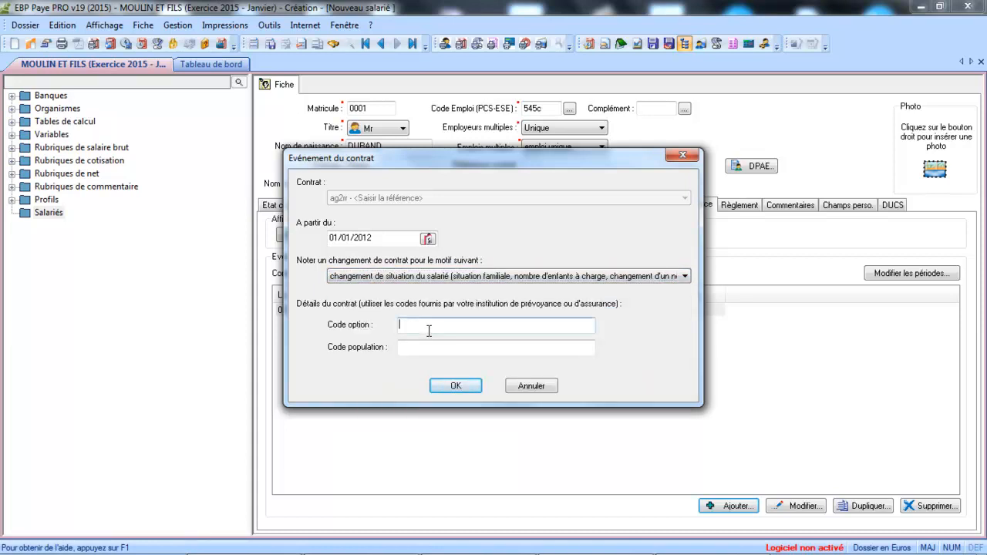
{"action": "type", "text": "b"}
{"action": "key", "text": "BackSpace"}
{"action": "type", "text": "B"}
{"action": "key", "text": "Tab"}
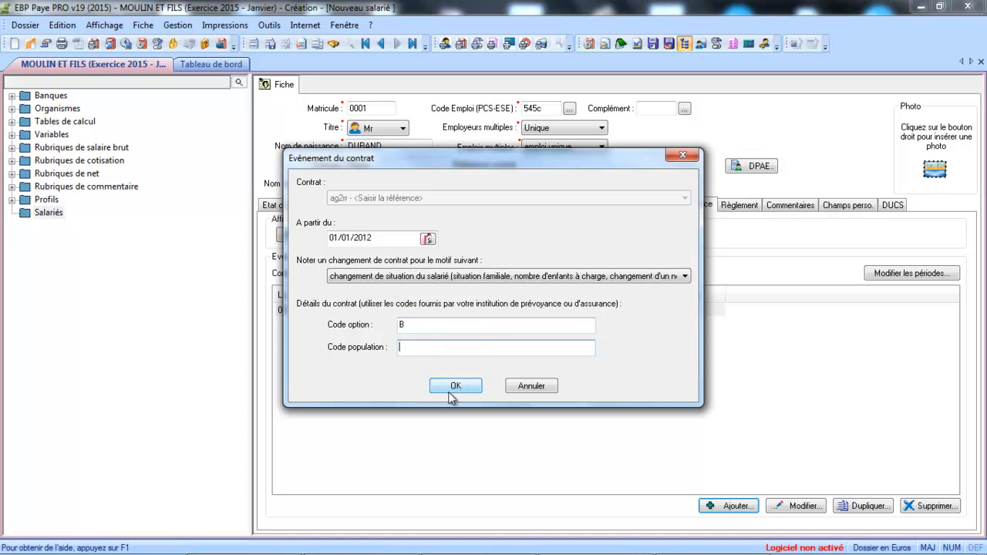
{"action": "left_click", "coordinate": [455, 388]}
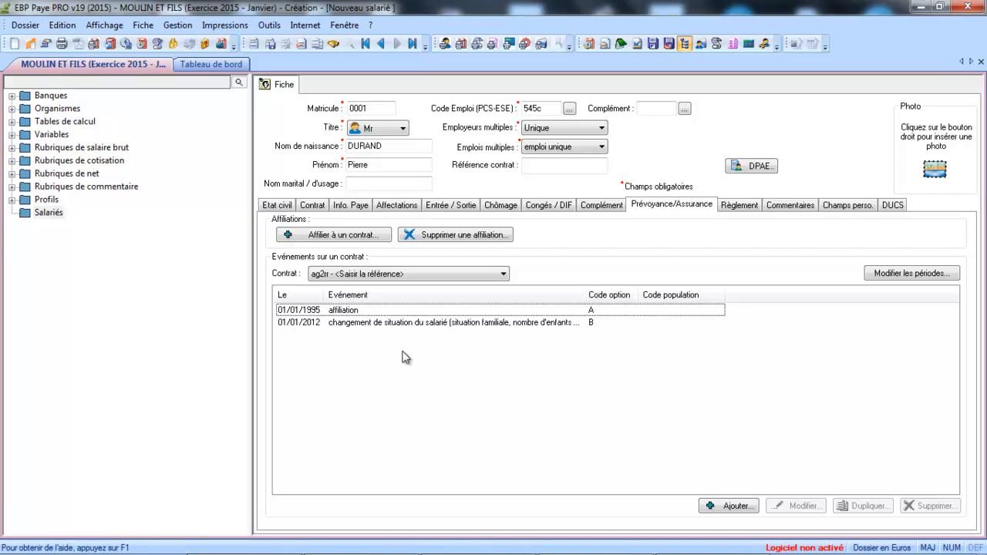
Step: Keep Virement as payment mode and set the bank to Credit agricole
{"action": "left_click", "coordinate": [739, 207]}
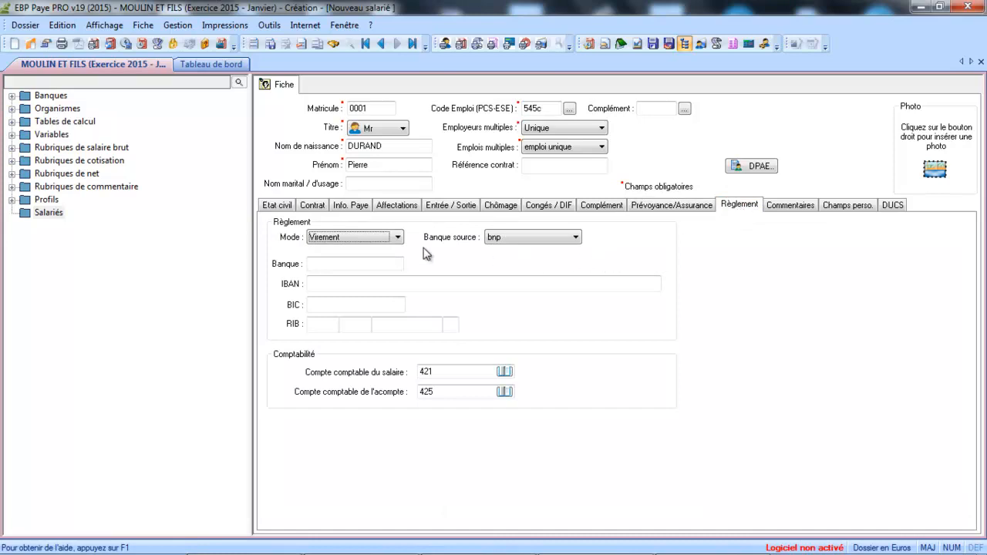
{"action": "left_click", "coordinate": [325, 238]}
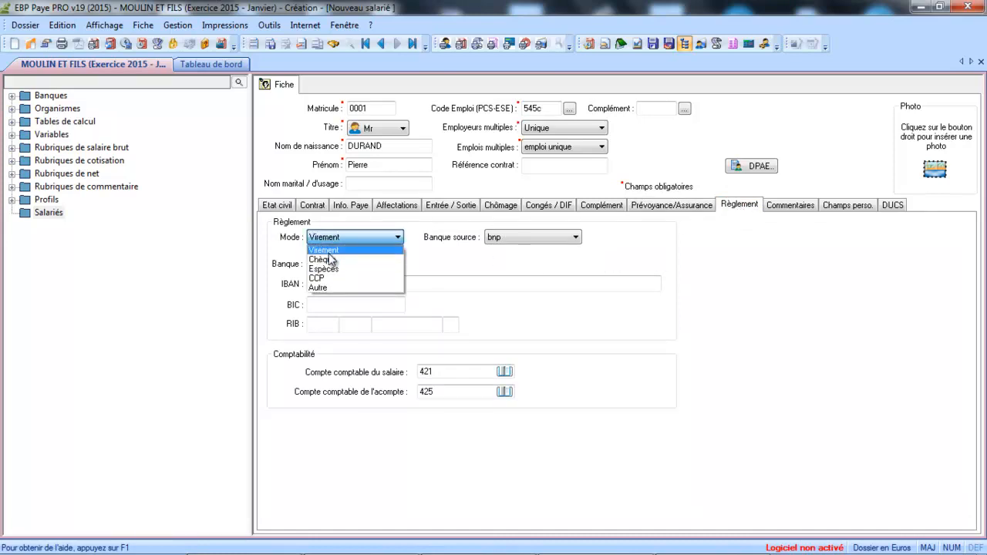
{"action": "left_click", "coordinate": [330, 252]}
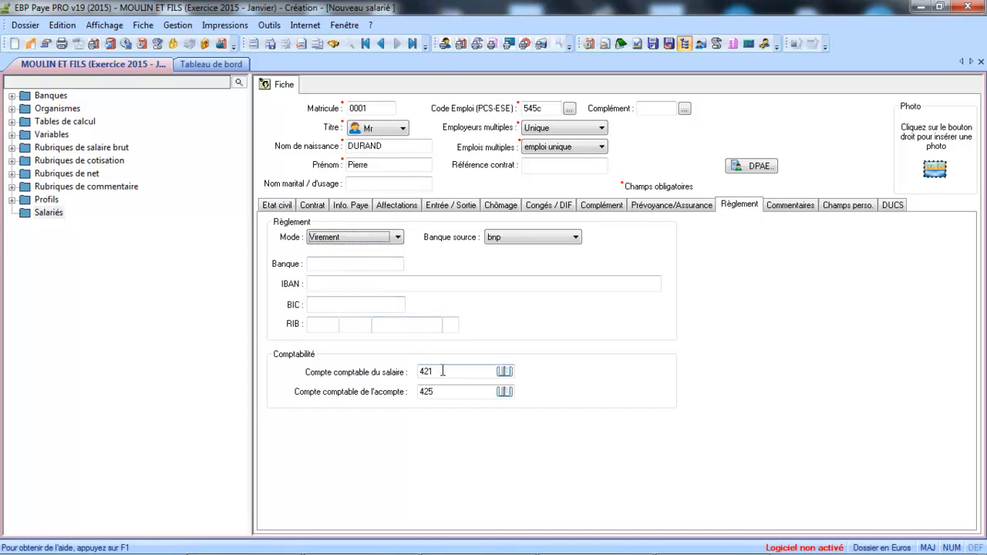
{"action": "left_click", "coordinate": [373, 264]}
{"action": "type", "text": "C"}
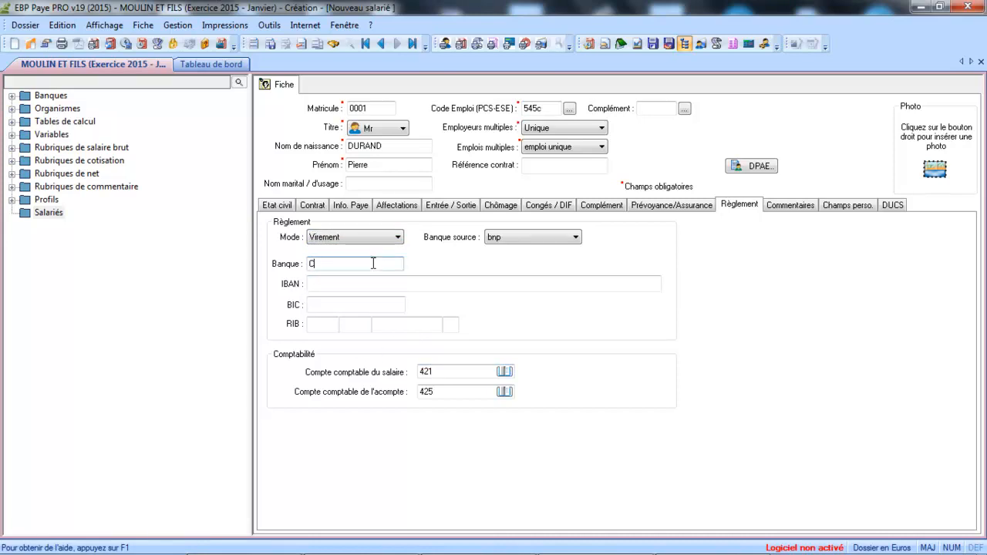
{"action": "key", "text": "Caps_Lock"}
{"action": "type", "text": "redit agricole"}
{"action": "key", "text": "Tab"}
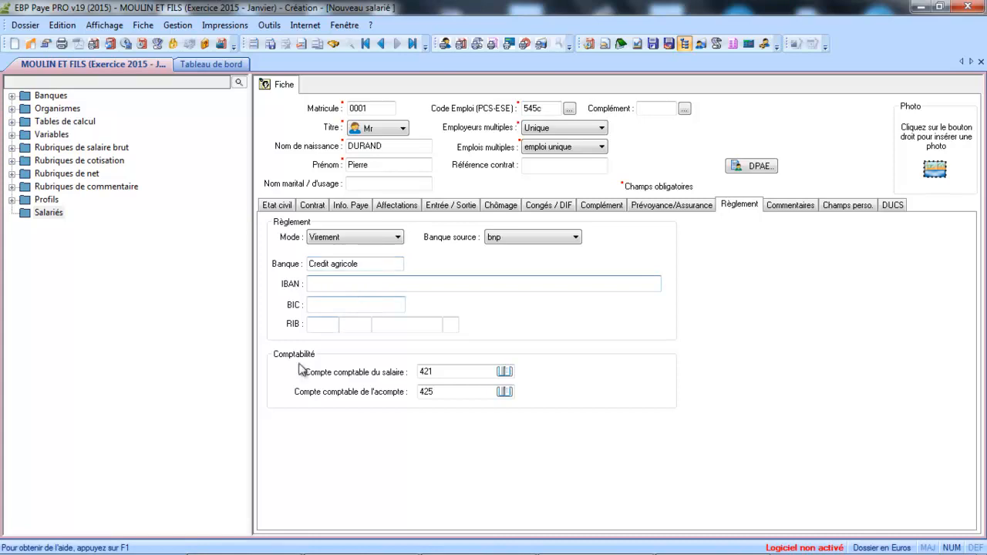
Step: Append the employee's surname to accounting accounts 421 and 425
{"action": "left_click", "coordinate": [469, 372]}
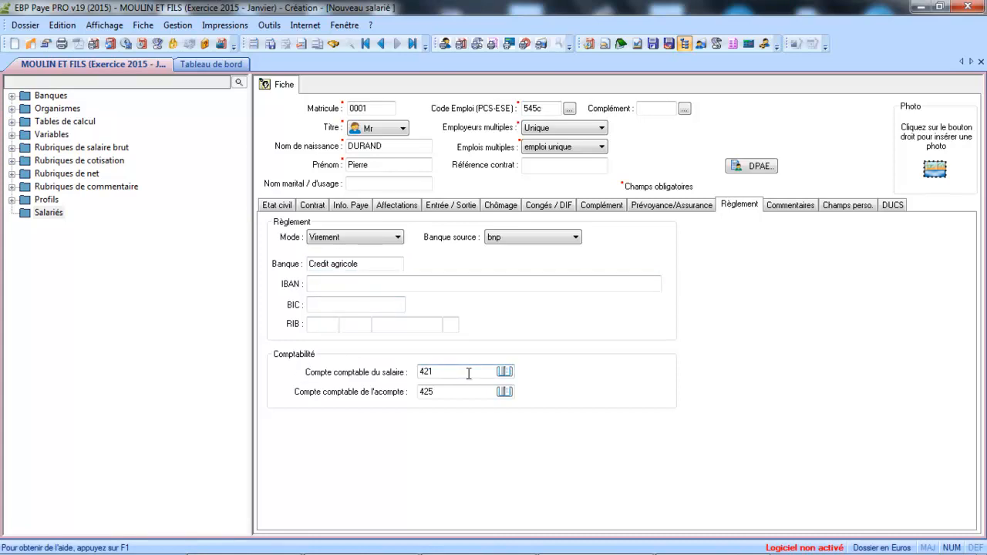
{"action": "key", "text": "Caps_Lock"}
{"action": "key", "text": "BackSpace"}
{"action": "key", "text": "BackSpace"}
{"action": "key", "text": "BackSpace"}
{"action": "key", "text": "BackSpace"}
{"action": "key", "text": "BackSpace"}
{"action": "key", "text": "Tab"}
{"action": "left_click", "coordinate": [464, 394]}
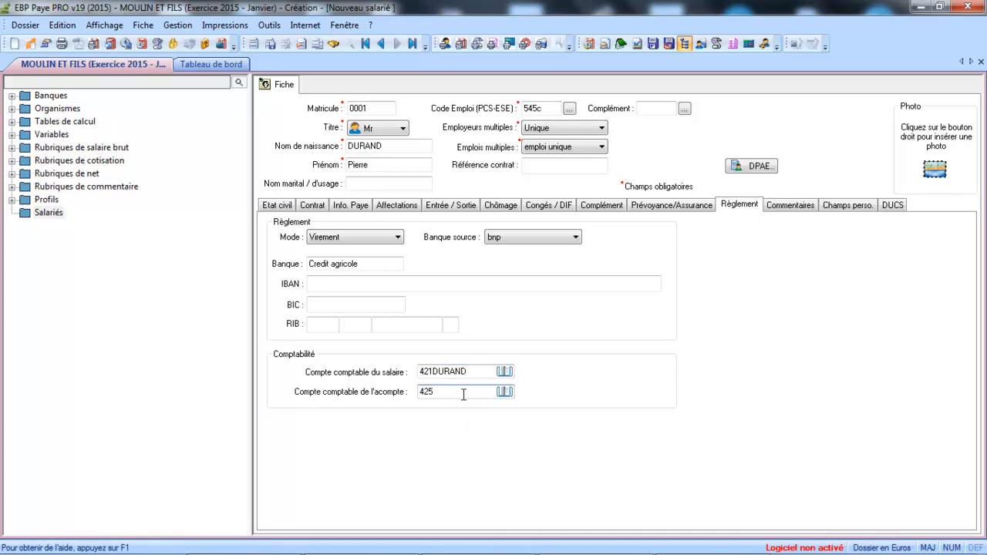
{"action": "type", "text": "DURAND"}
{"action": "key", "text": "Tab"}
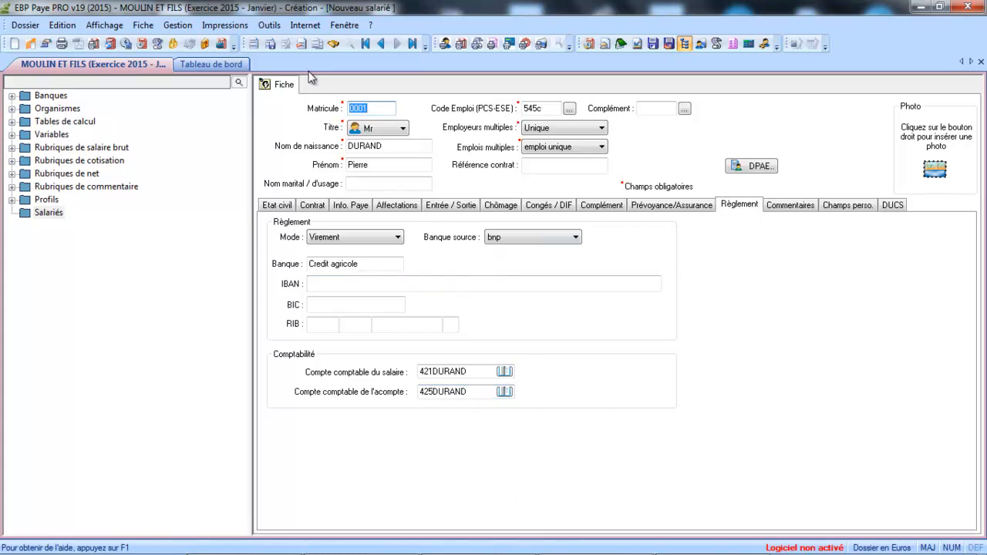
Step: Save the record and assign the employee to the malakoff non cadre pension fund
{"action": "left_click", "coordinate": [270, 45]}
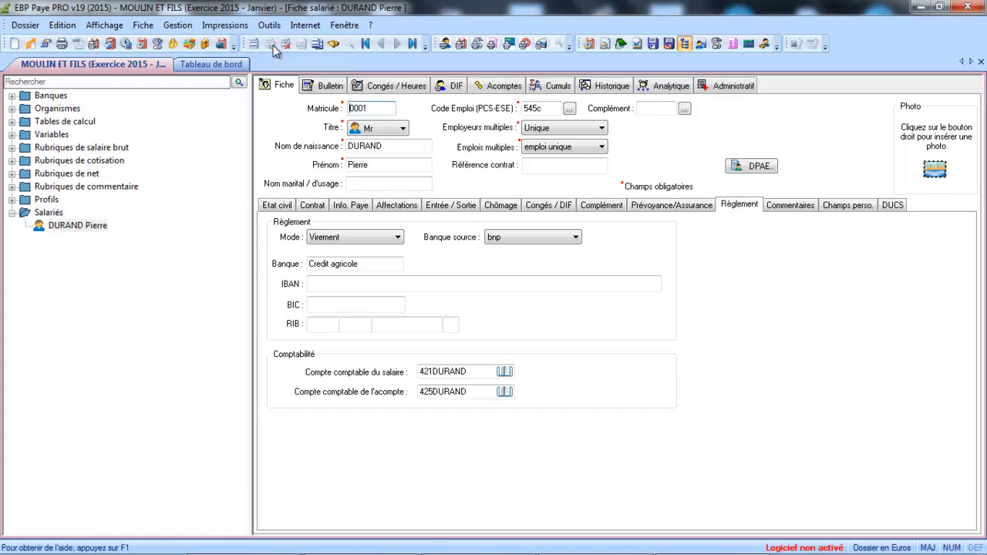
{"action": "left_click", "coordinate": [391, 207]}
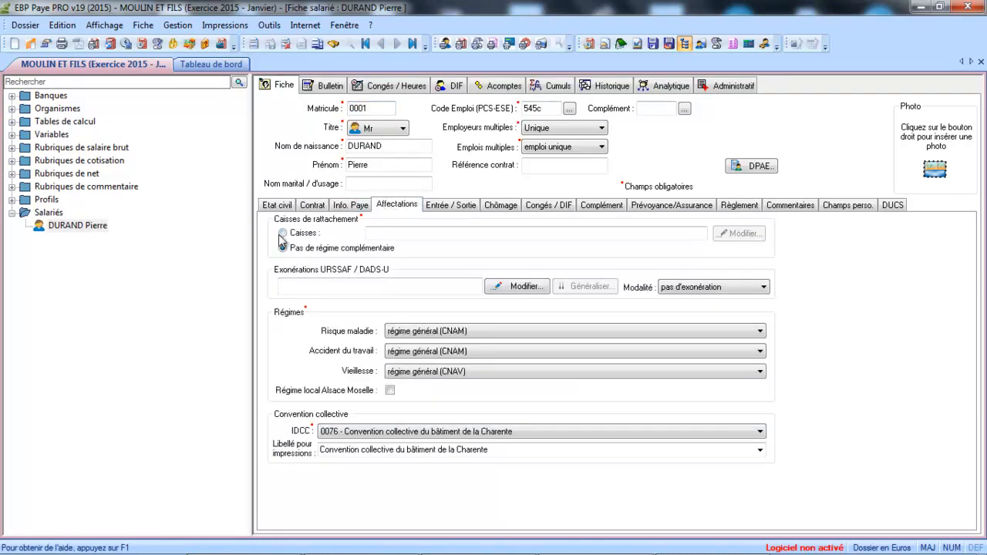
{"action": "left_click", "coordinate": [283, 233]}
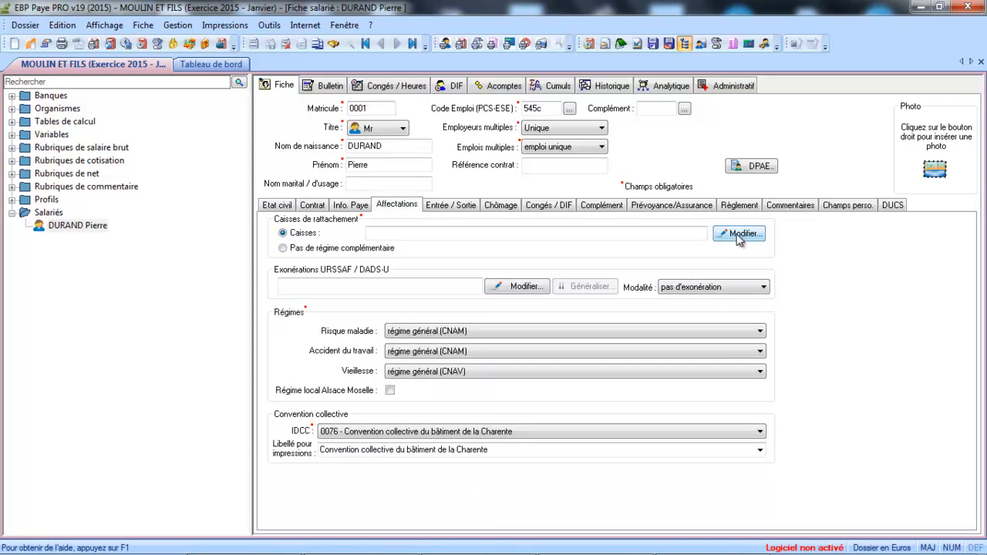
{"action": "left_click", "coordinate": [741, 234]}
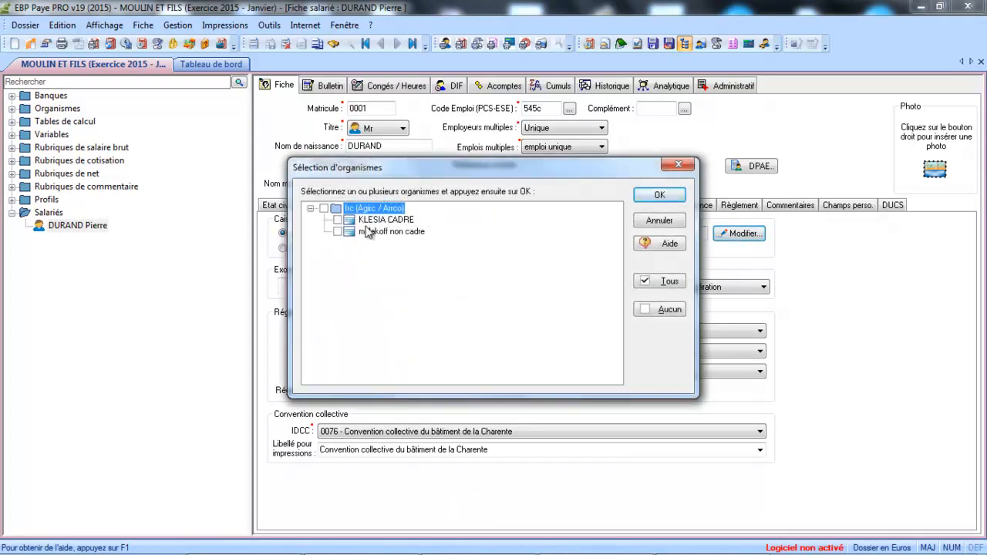
{"action": "left_click", "coordinate": [338, 232]}
{"action": "left_click", "coordinate": [654, 198]}
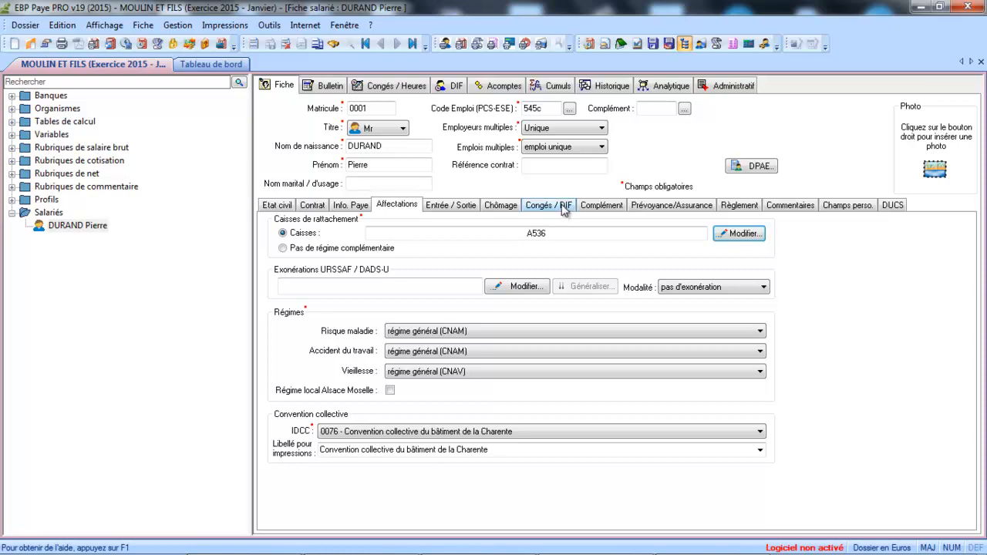
{"action": "left_click", "coordinate": [562, 206]}
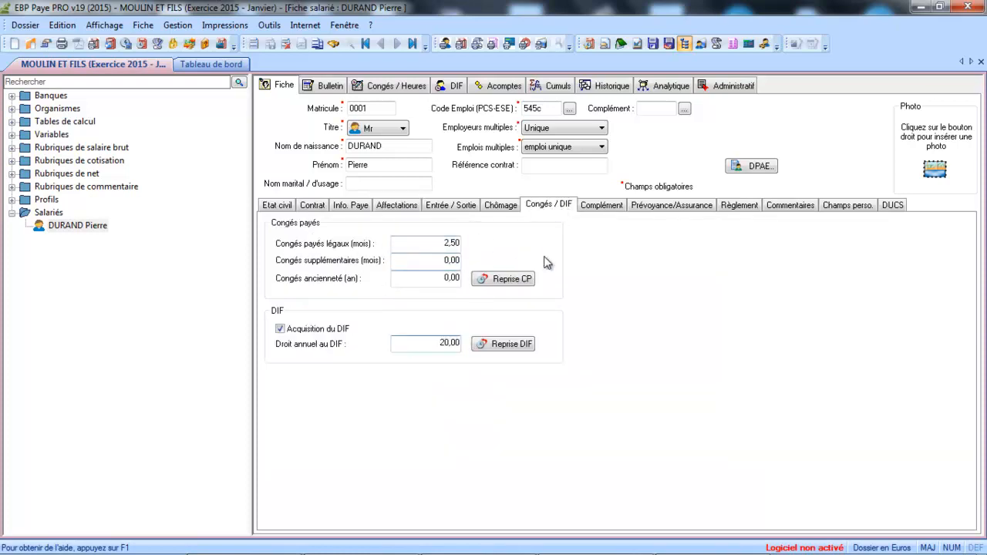
Step: Enter a Reprise DIF of 120 acquired this year and 60 still to take
{"action": "left_click", "coordinate": [506, 348]}
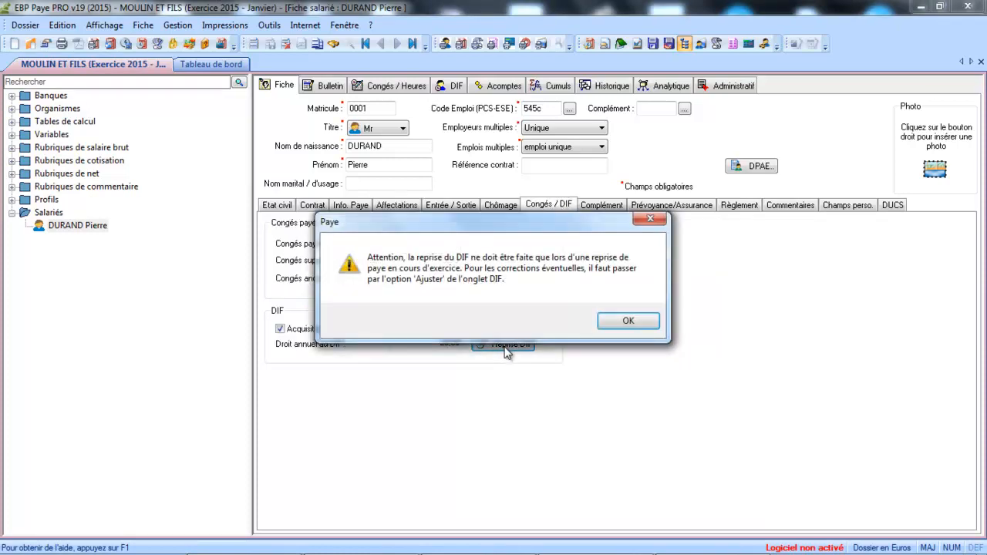
{"action": "left_click", "coordinate": [625, 324]}
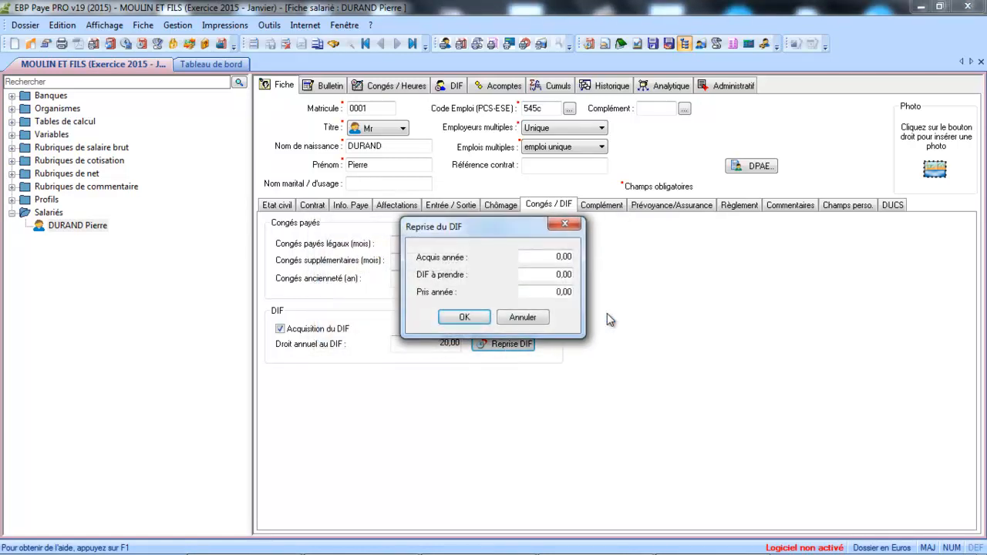
{"action": "double_click", "coordinate": [548, 255]}
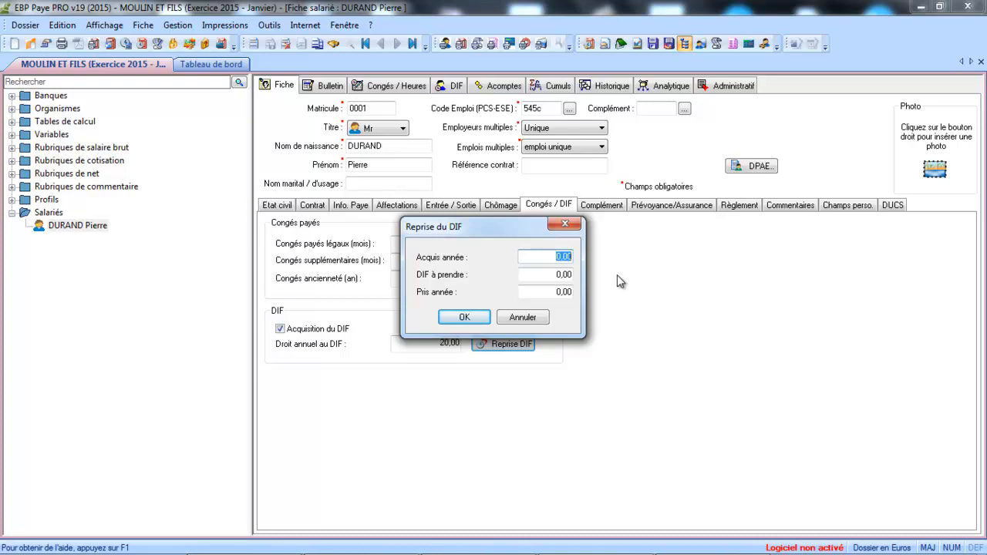
{"action": "type", "text": "120"}
{"action": "double_click", "coordinate": [553, 275]}
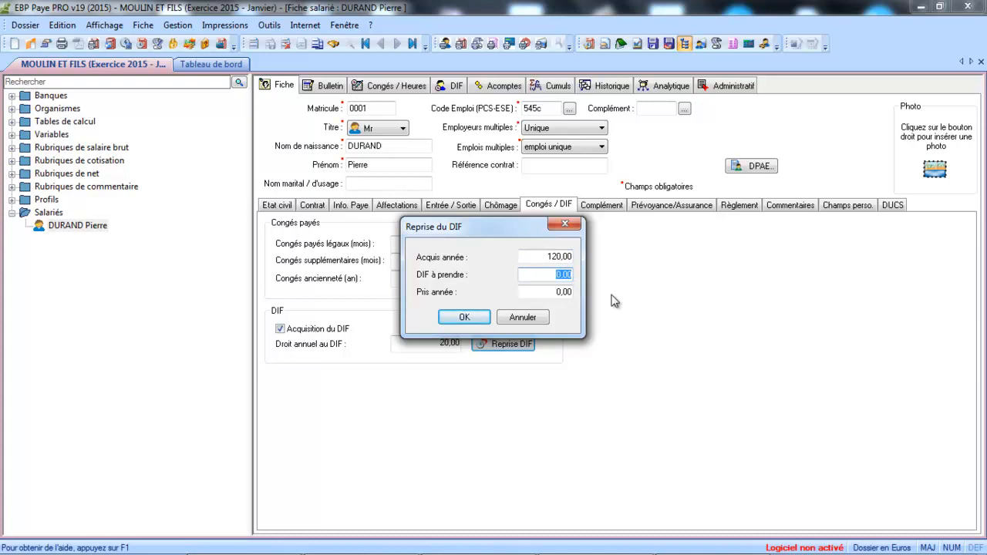
{"action": "type", "text": "60"}
{"action": "left_click", "coordinate": [463, 323]}
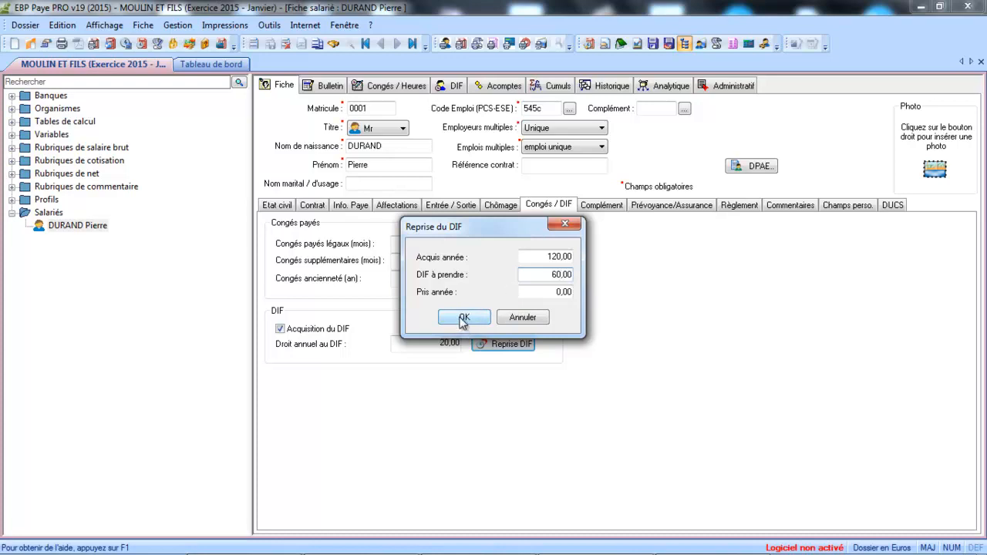